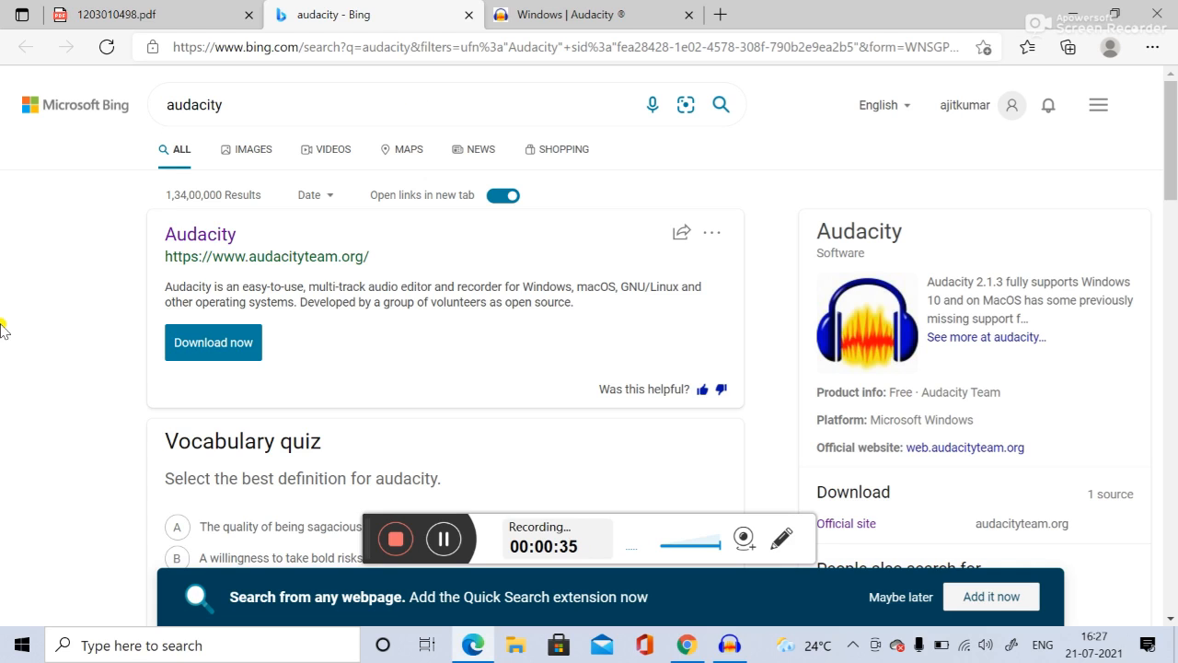
Step: View the Audacity Windows download page, then show the installed Audacity in a maximized window and return to the browser
left_click(608, 11)
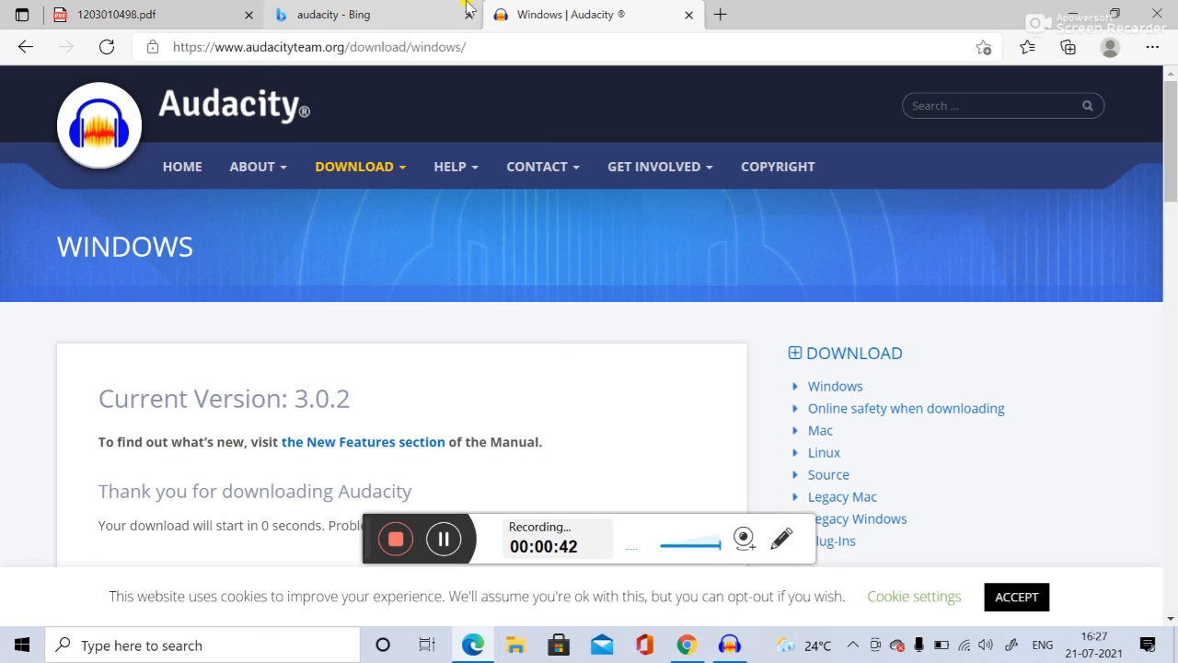
left_click(730, 645)
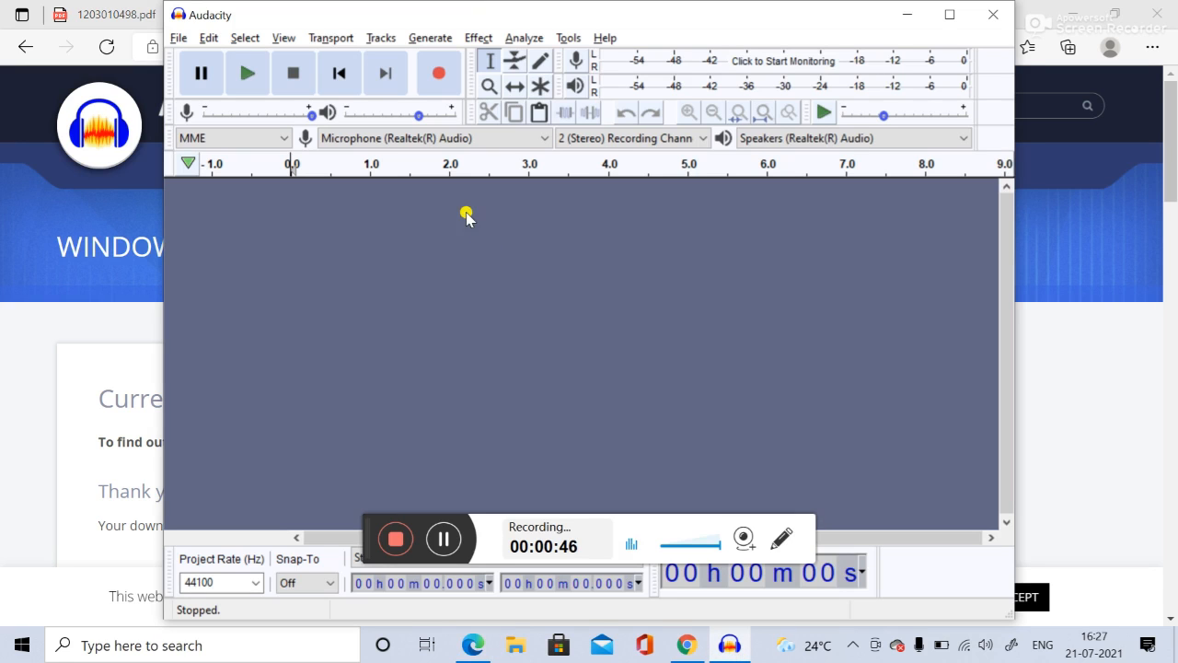
left_click(951, 15)
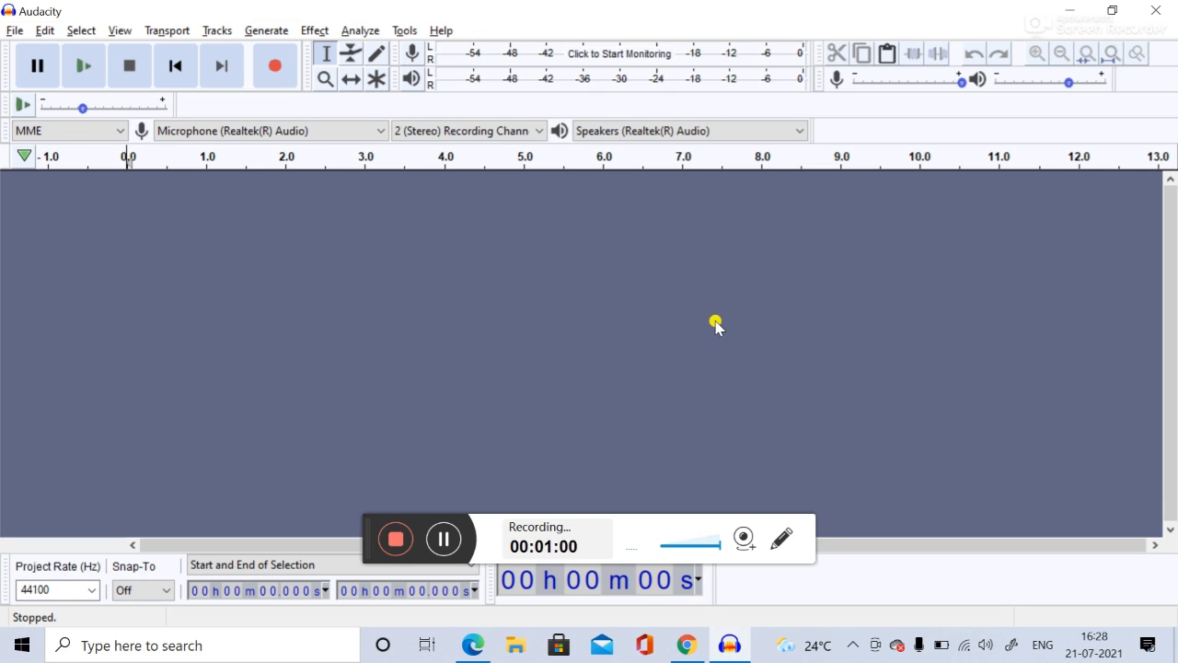
left_click(1070, 10)
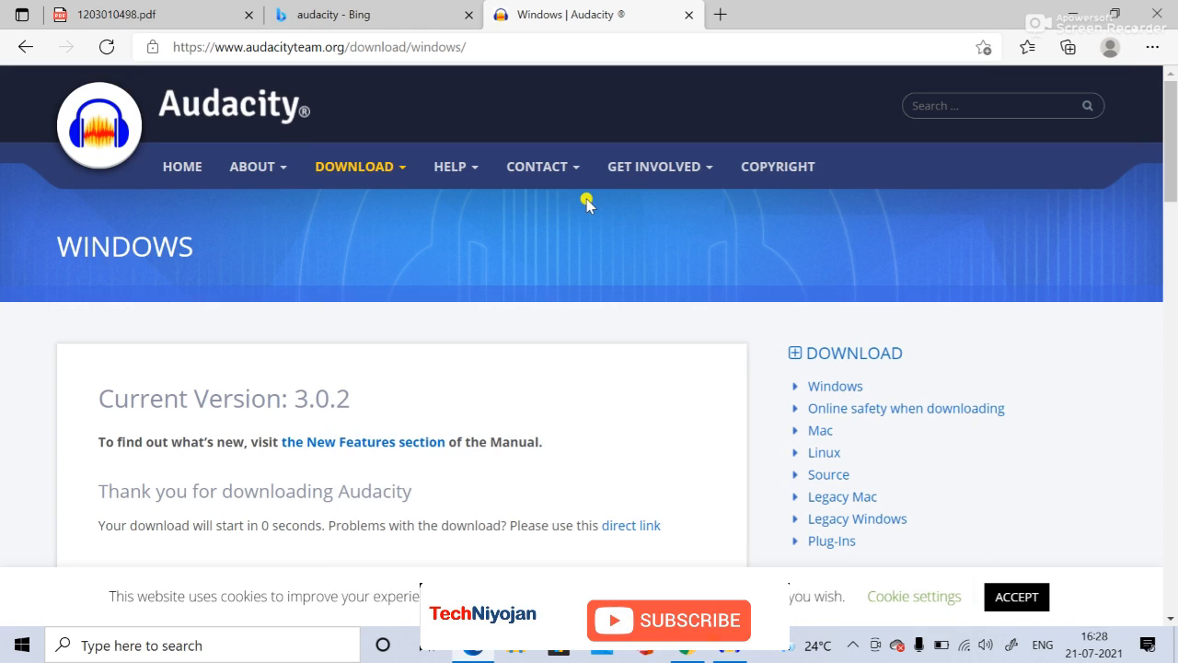
Step: Open the official Audacity website from the Bing results for "audacity" and go to its Windows download page
left_click(384, 7)
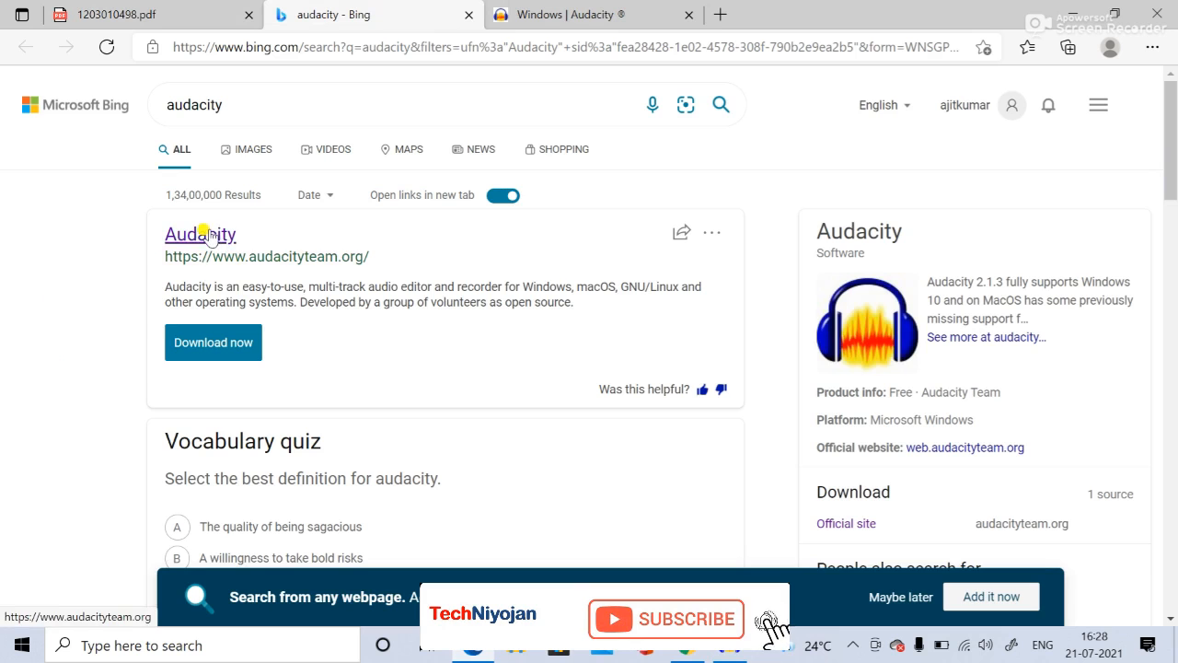
left_click(283, 89)
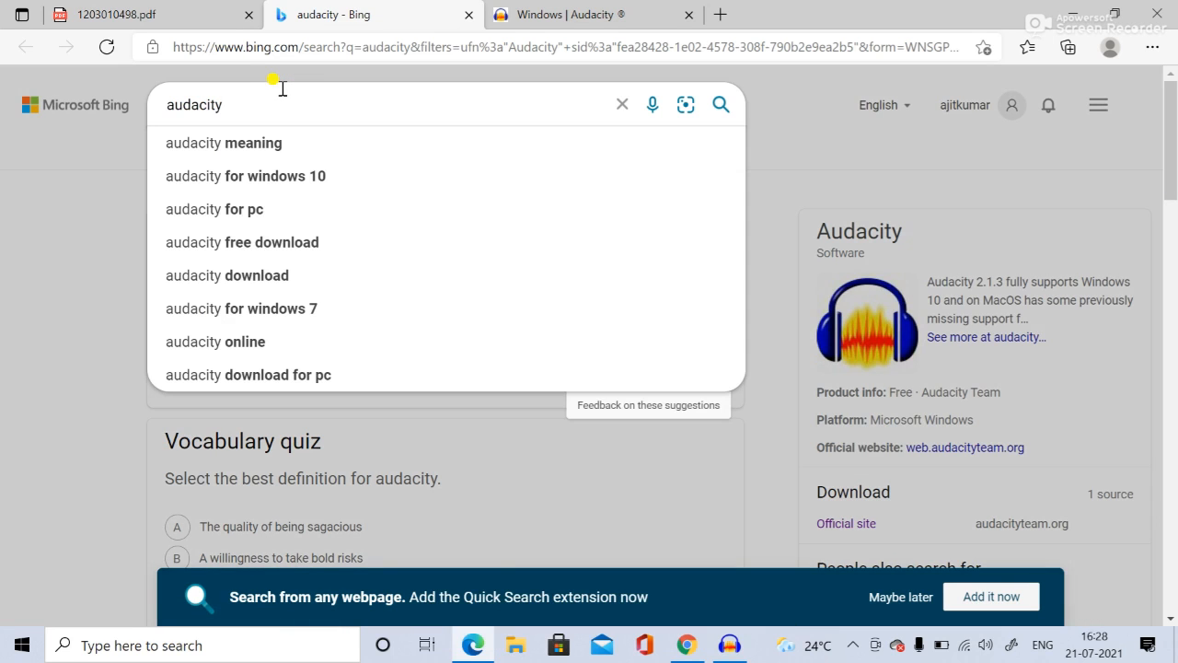
double_click(283, 89)
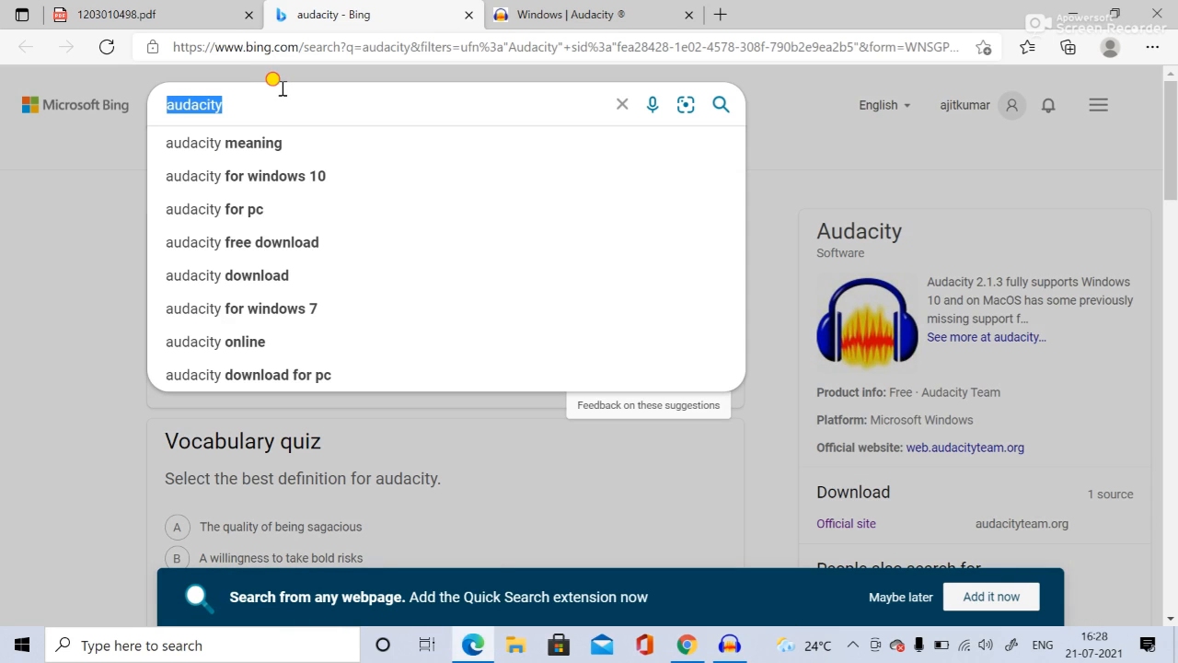
left_click(282, 89)
left_click(8, 211)
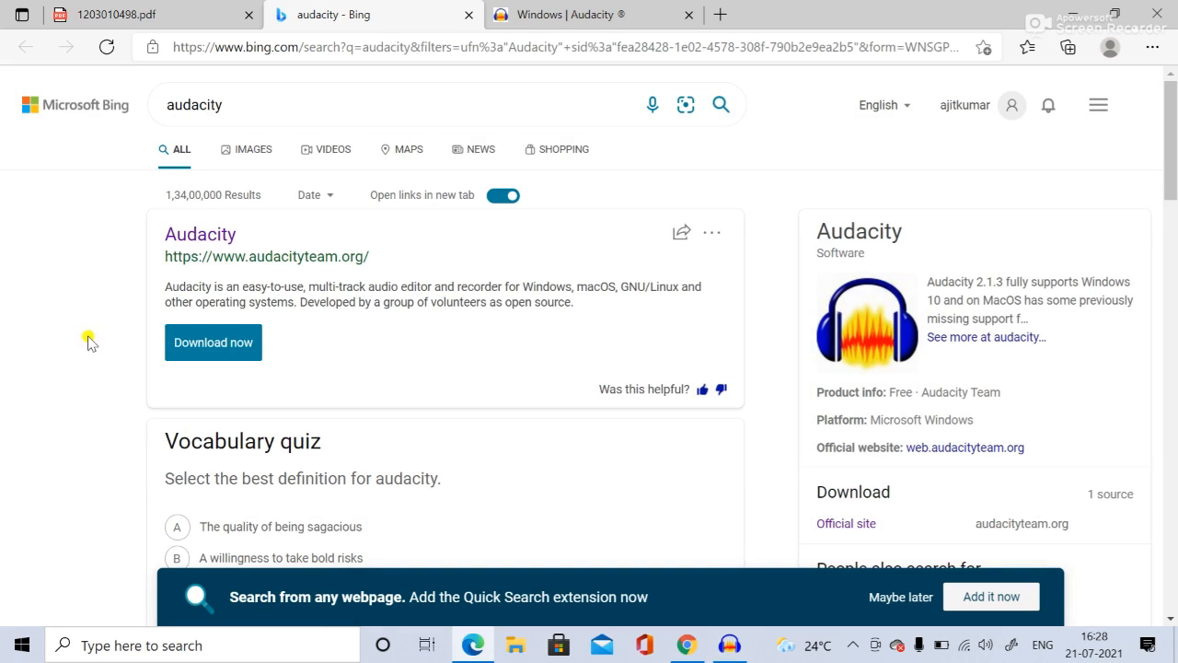
left_click(193, 230)
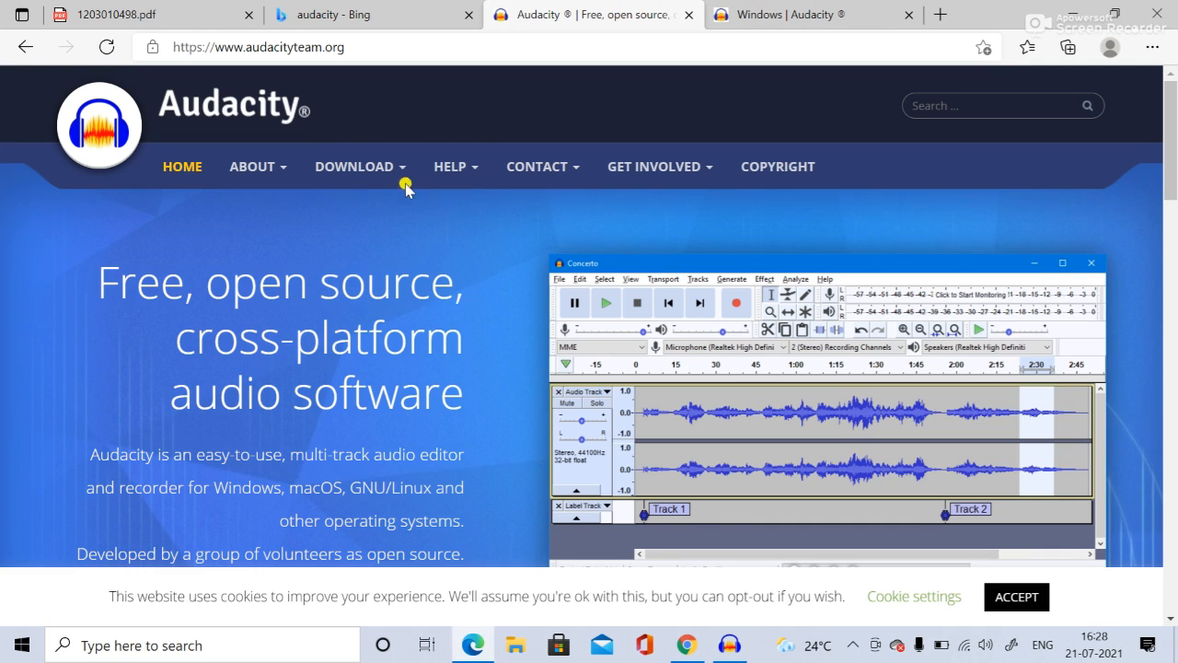
mouse_move(402, 163)
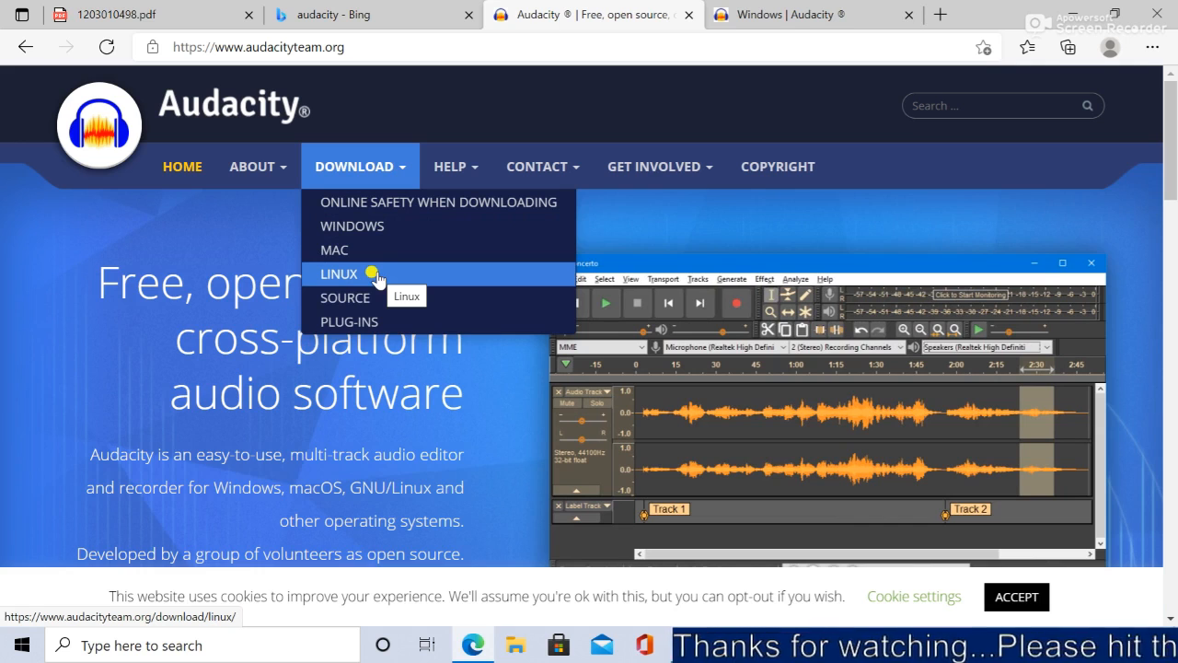
left_click(395, 232)
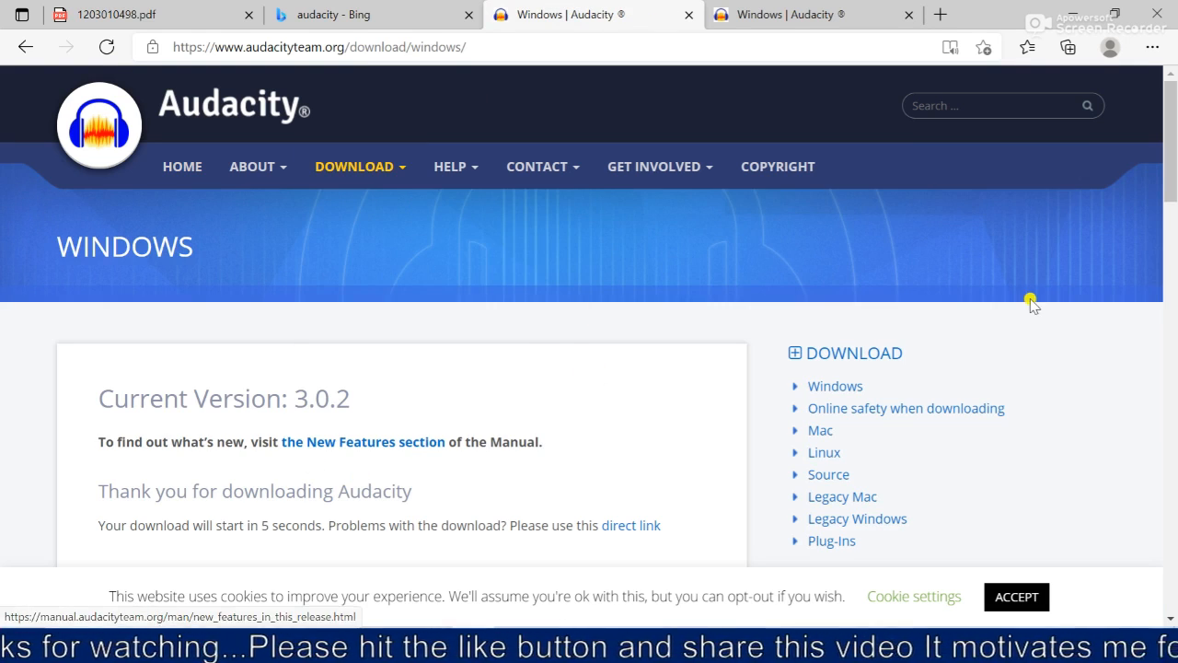
Step: Start downloading the Audacity 3.0.2 installer with the user manual, and cancel the duplicate download
left_click_drag(1173, 212, 1175, 238)
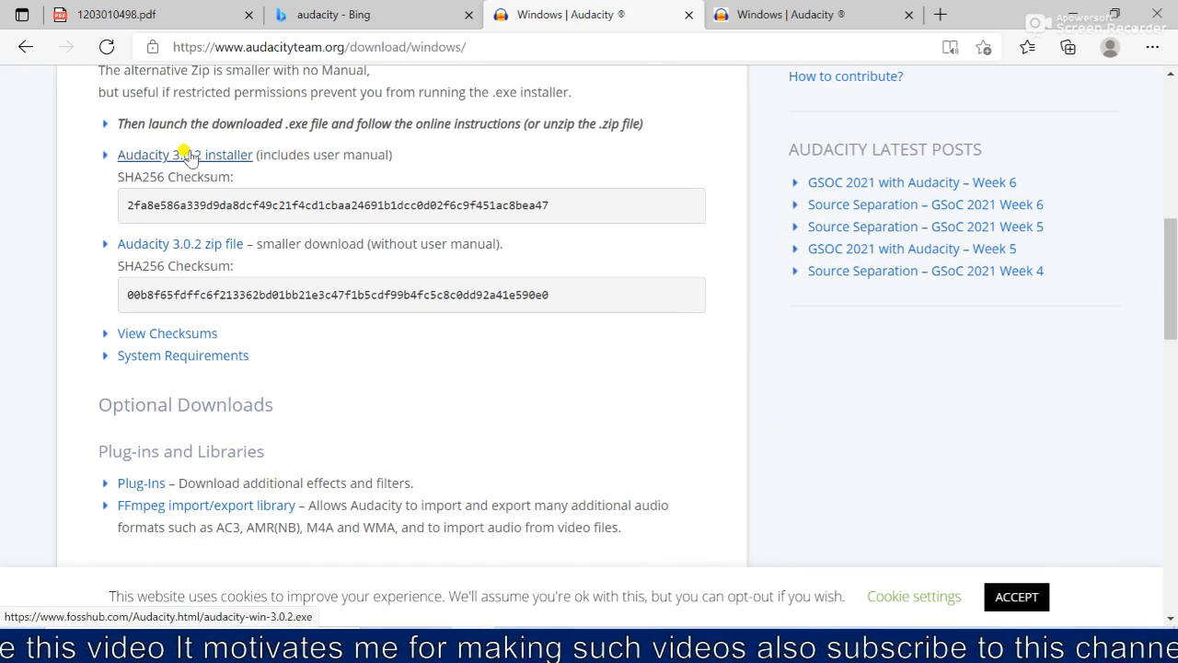
left_click(188, 160)
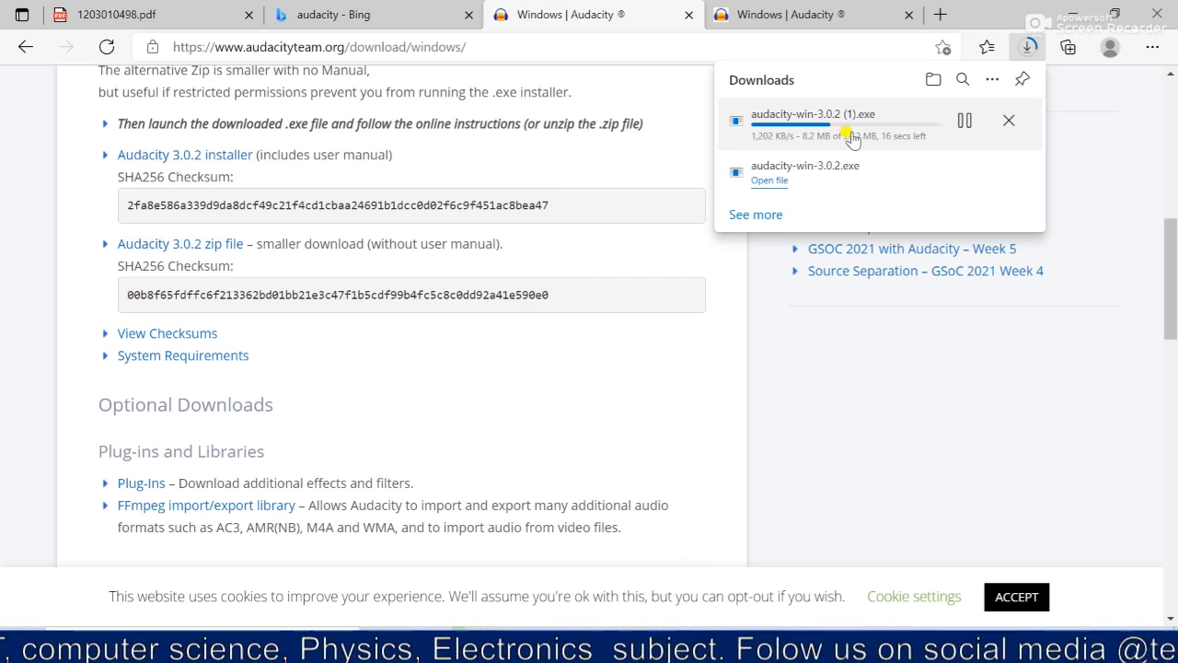
left_click(1008, 122)
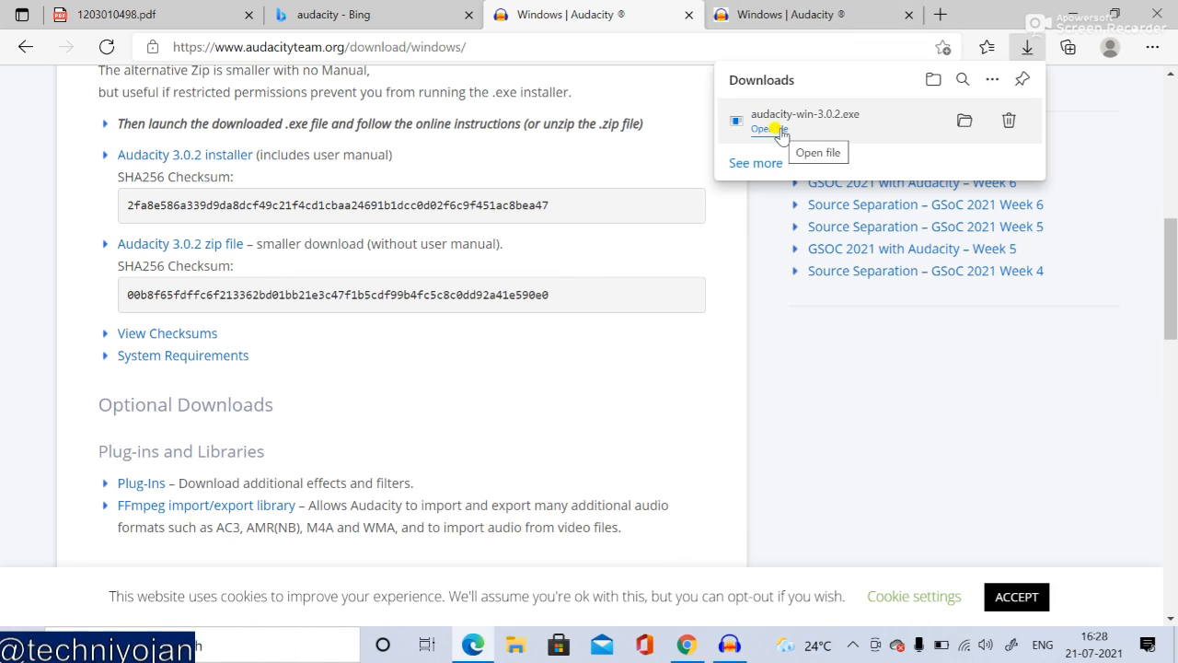
Step: Run the audacity-win-3.0.2.exe setup in English as far as the destination folder, decline reusing the existing folder, and exit setup
left_click(779, 132)
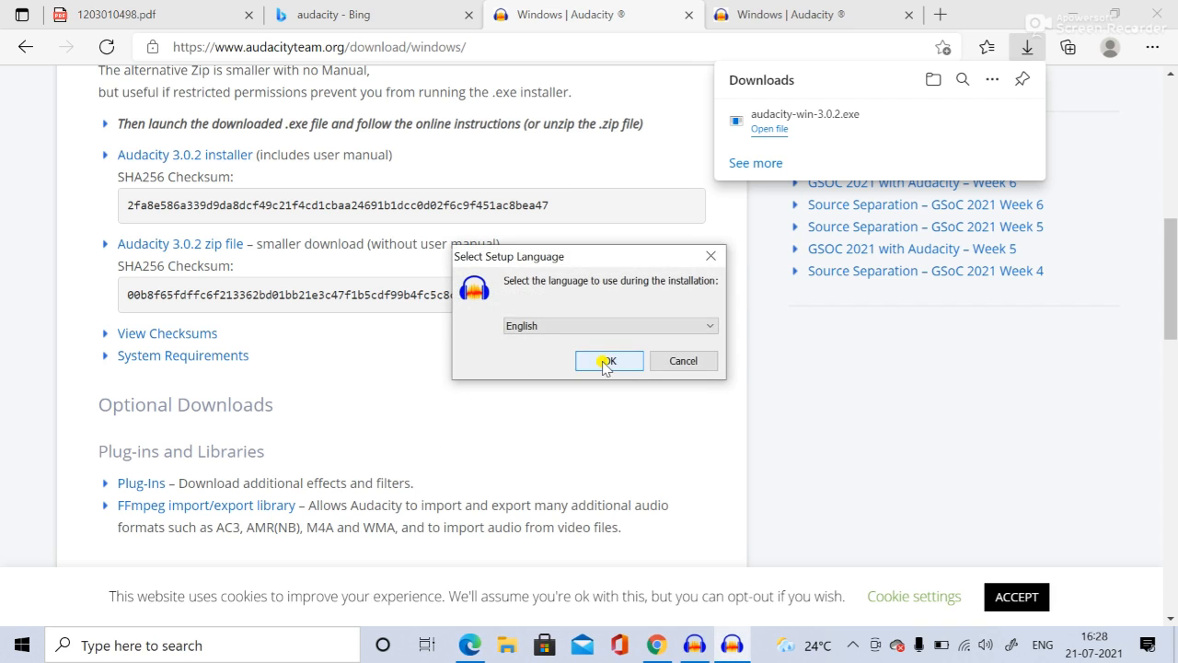
left_click(605, 362)
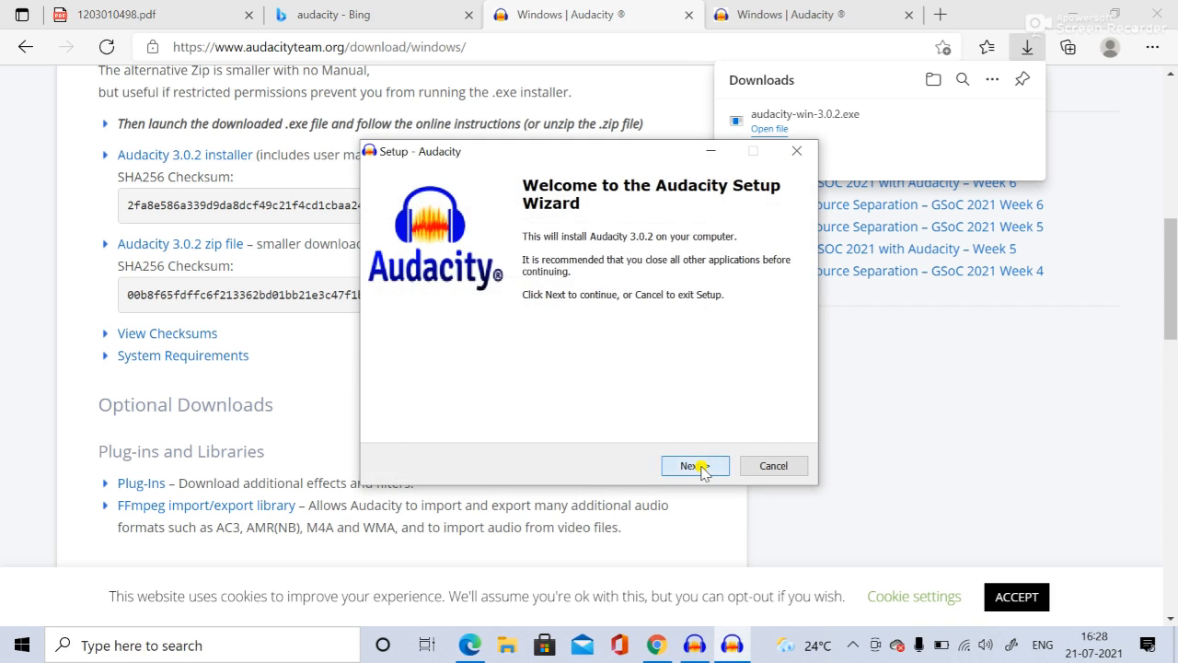
left_click(696, 466)
left_click(695, 465)
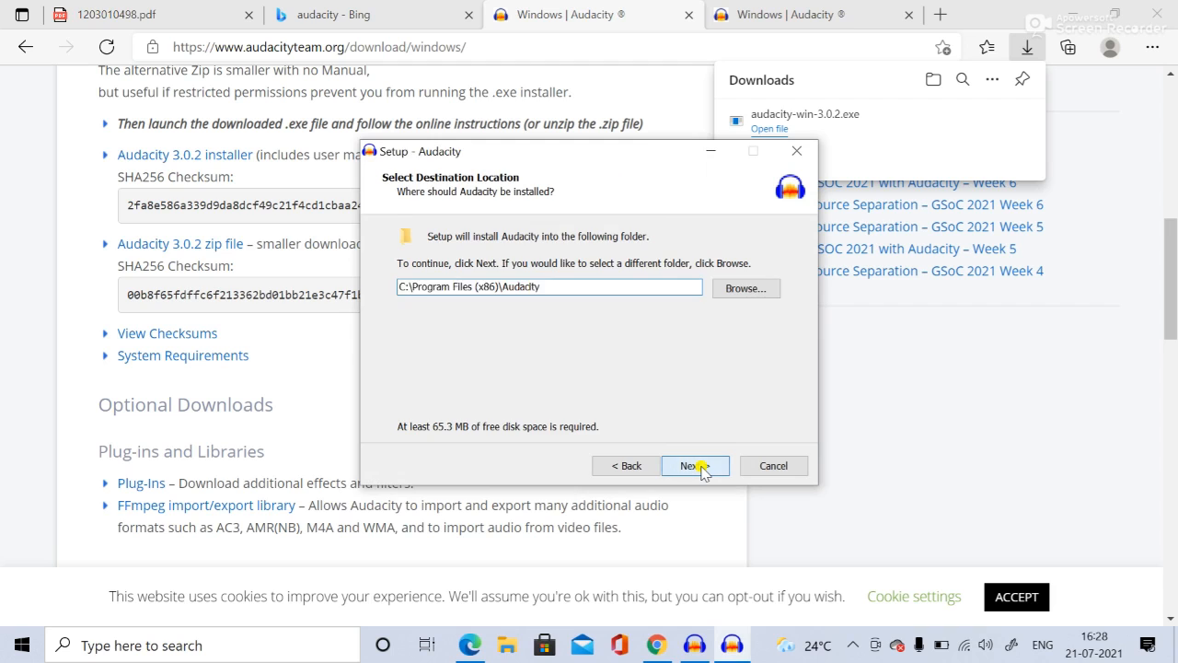
left_click(696, 466)
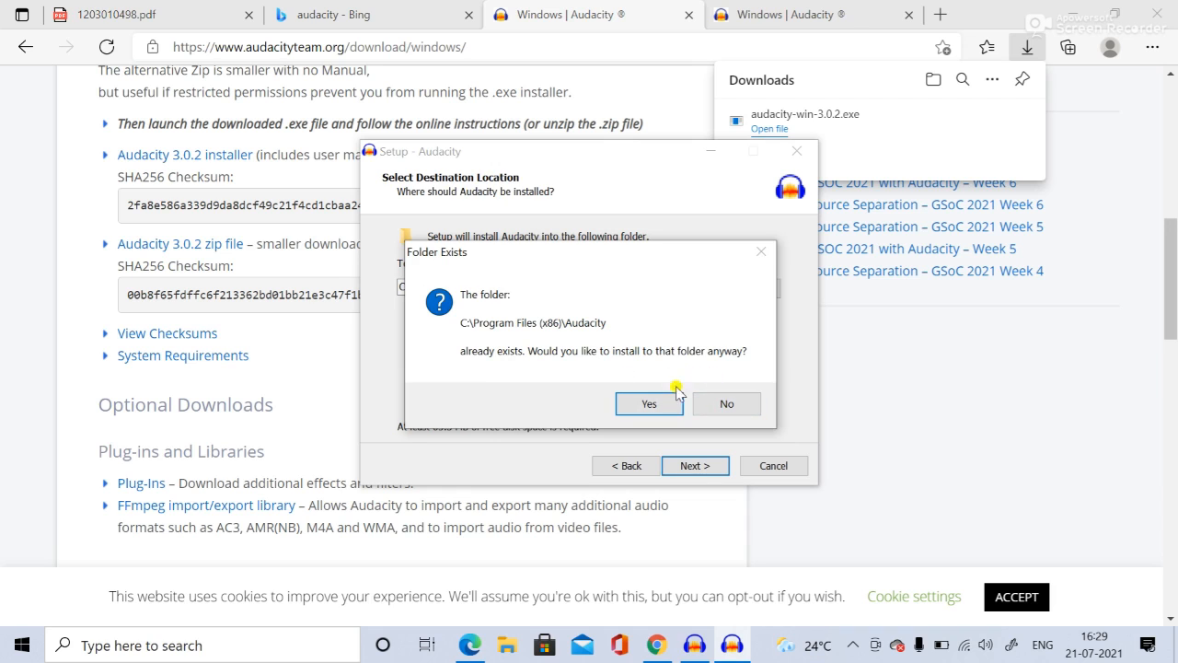
left_click(723, 410)
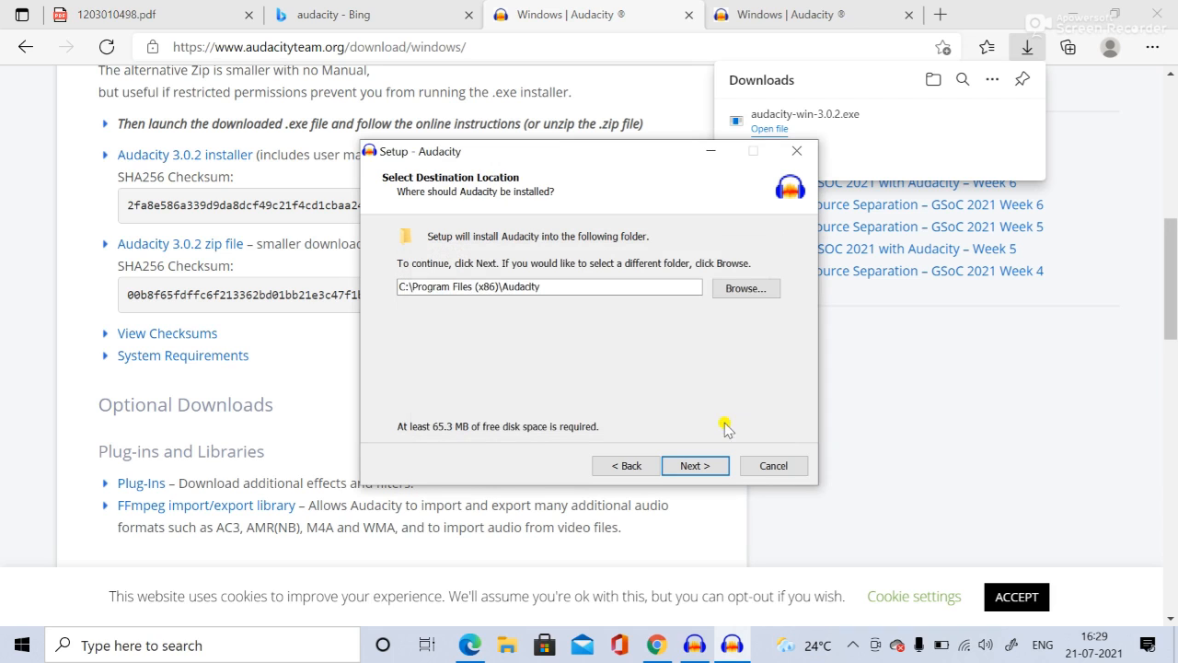
left_click(776, 469)
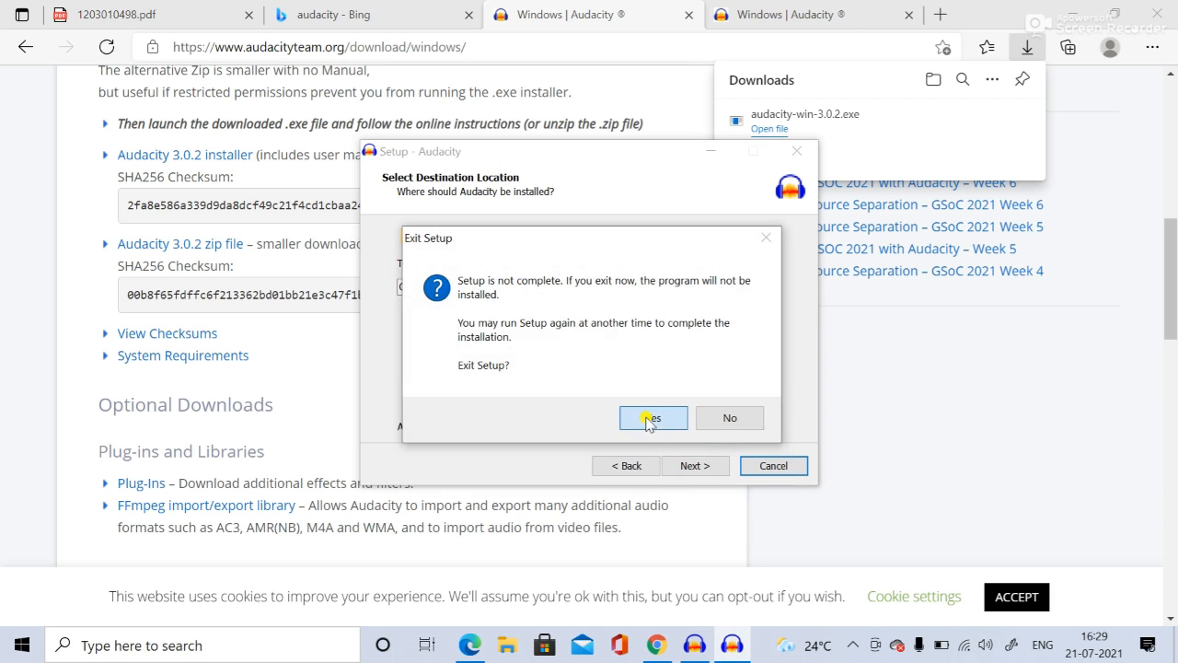
left_click(649, 419)
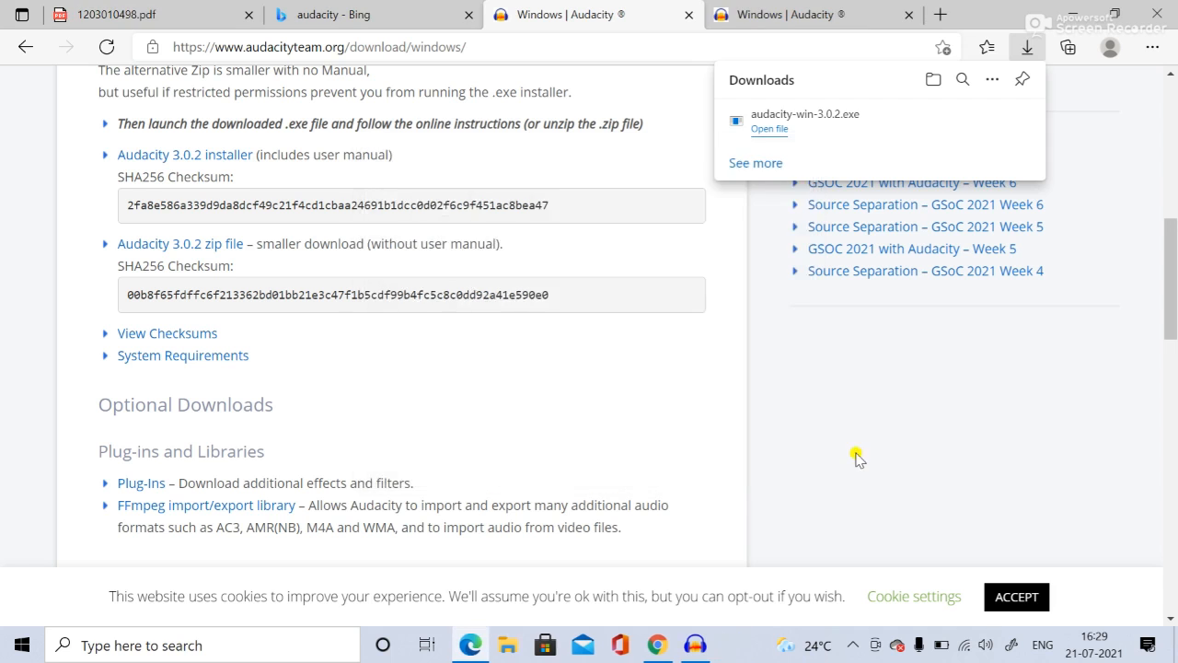
left_click(843, 11)
left_click(679, 11)
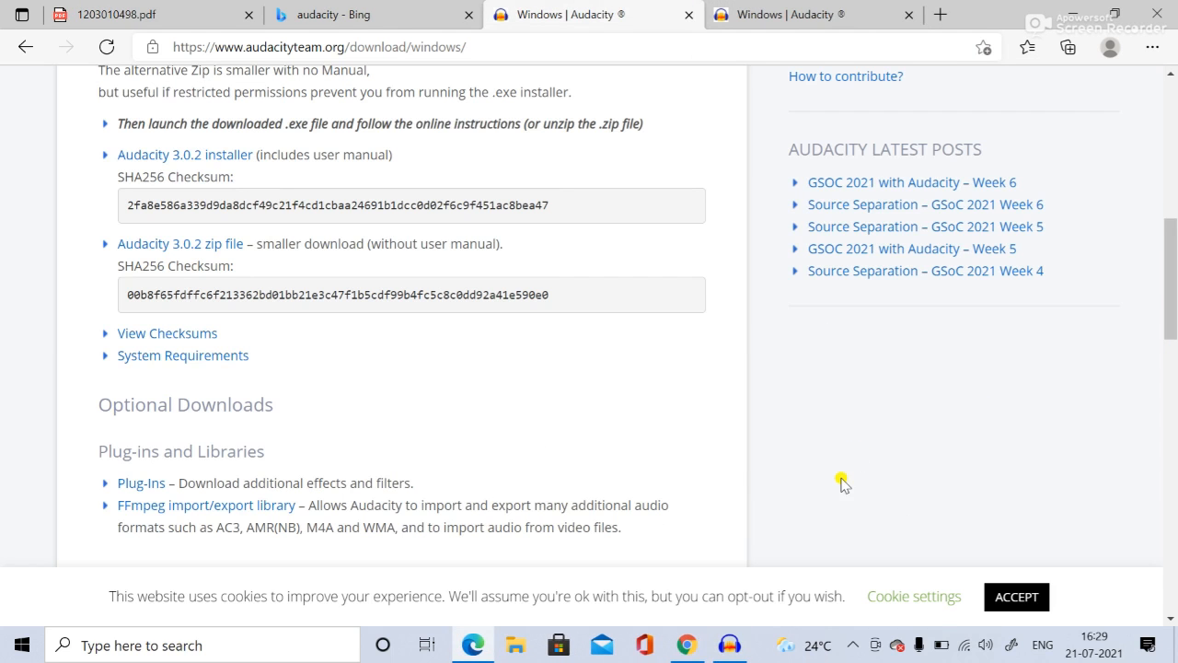
Step: Switch to Audacity and try to import the audio of video (1).mp4 from the Downloads folder
left_click(729, 644)
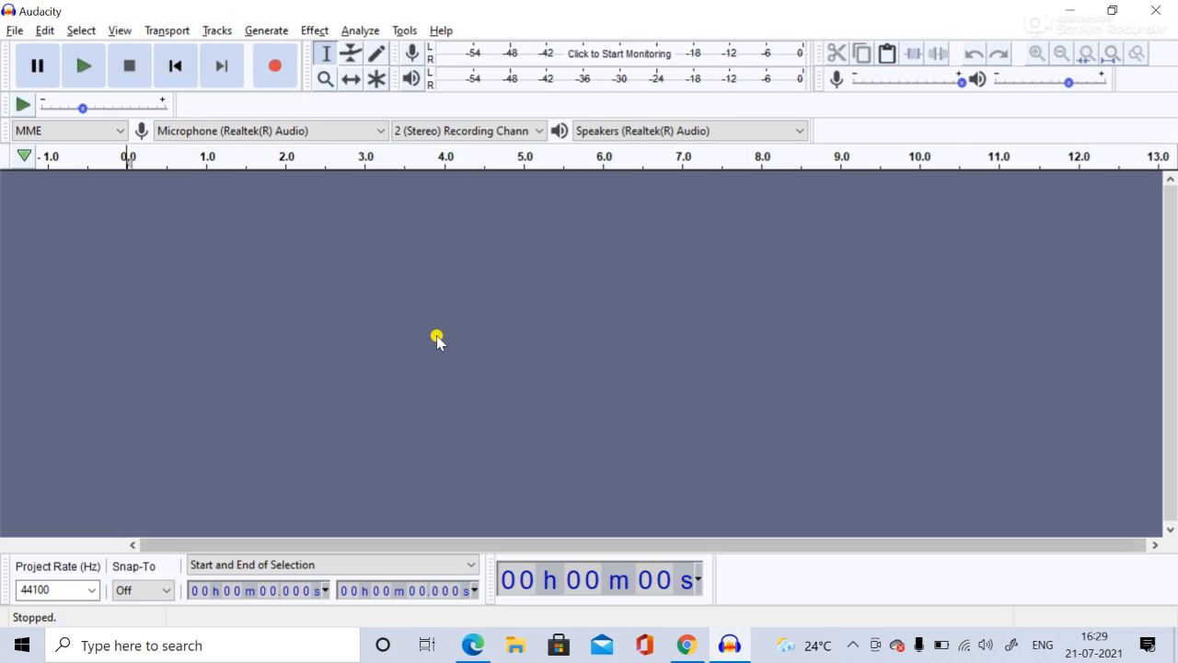
left_click(14, 30)
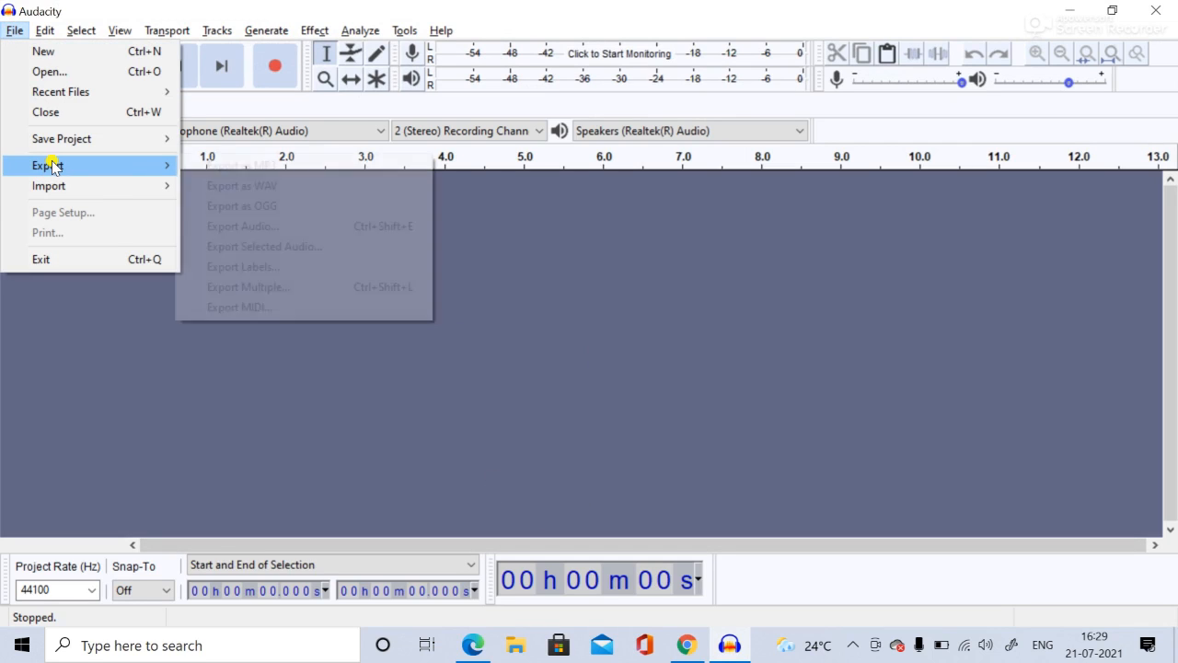
mouse_move(58, 190)
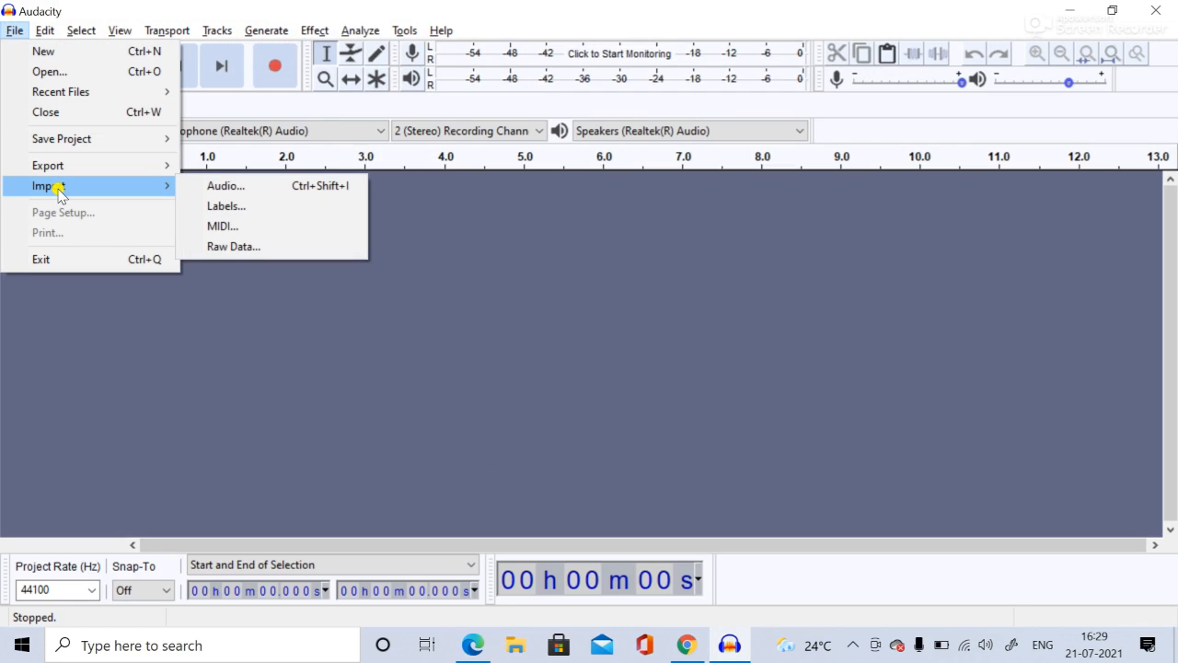
left_click(213, 187)
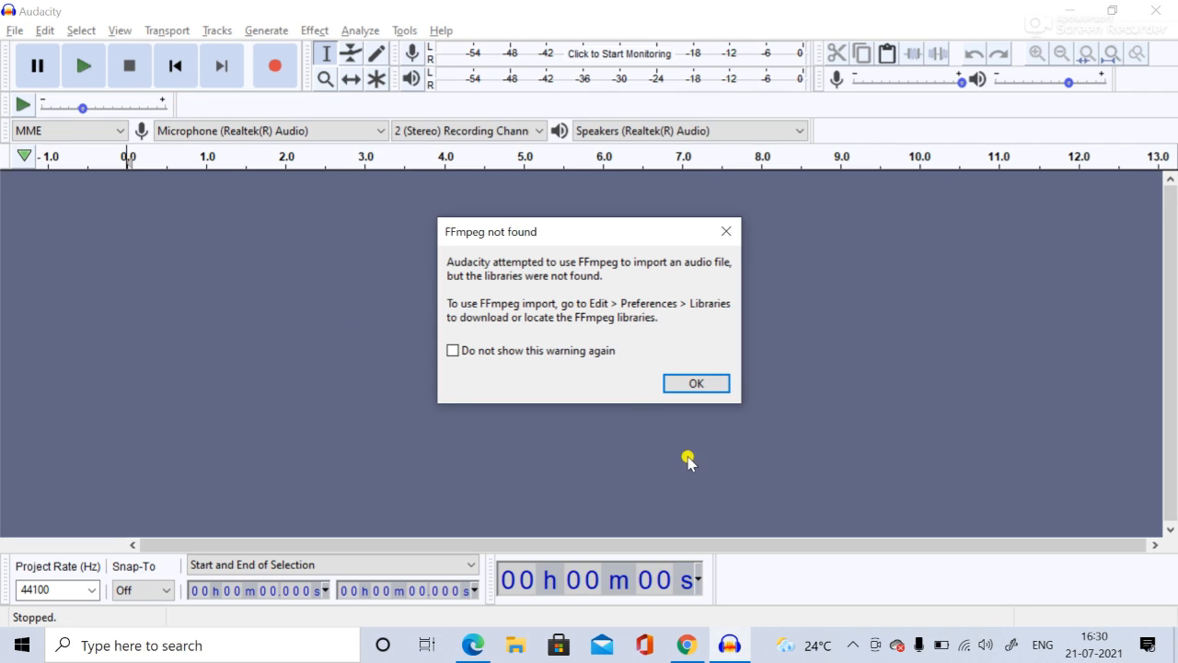
left_click(705, 384)
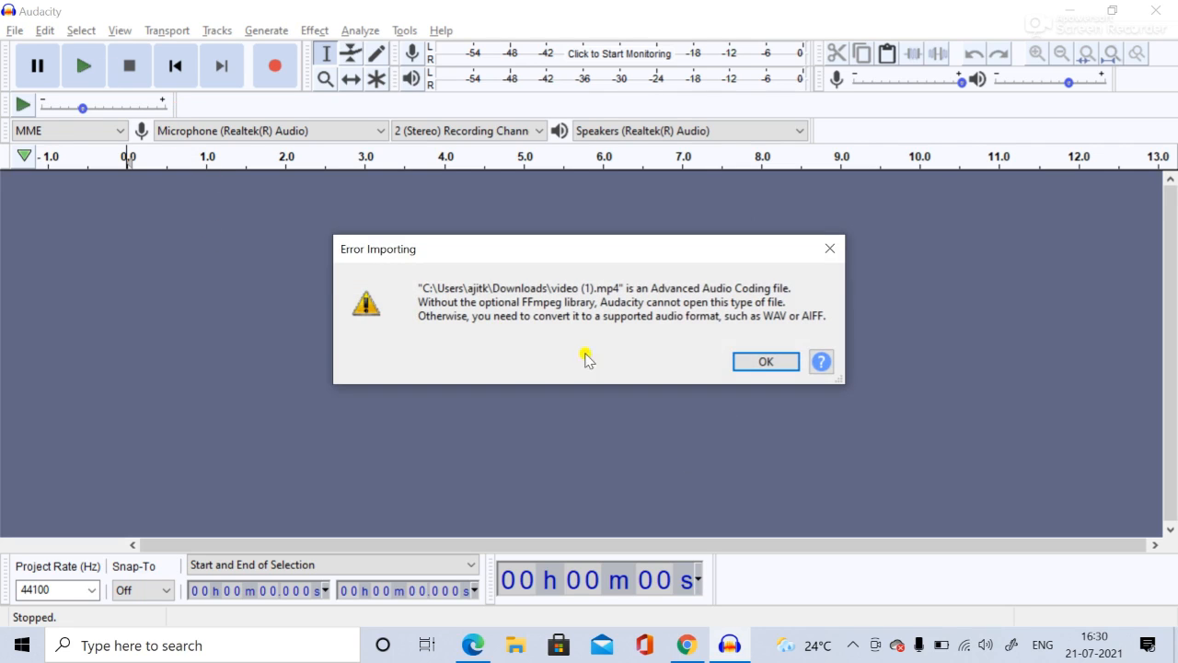
left_click(780, 362)
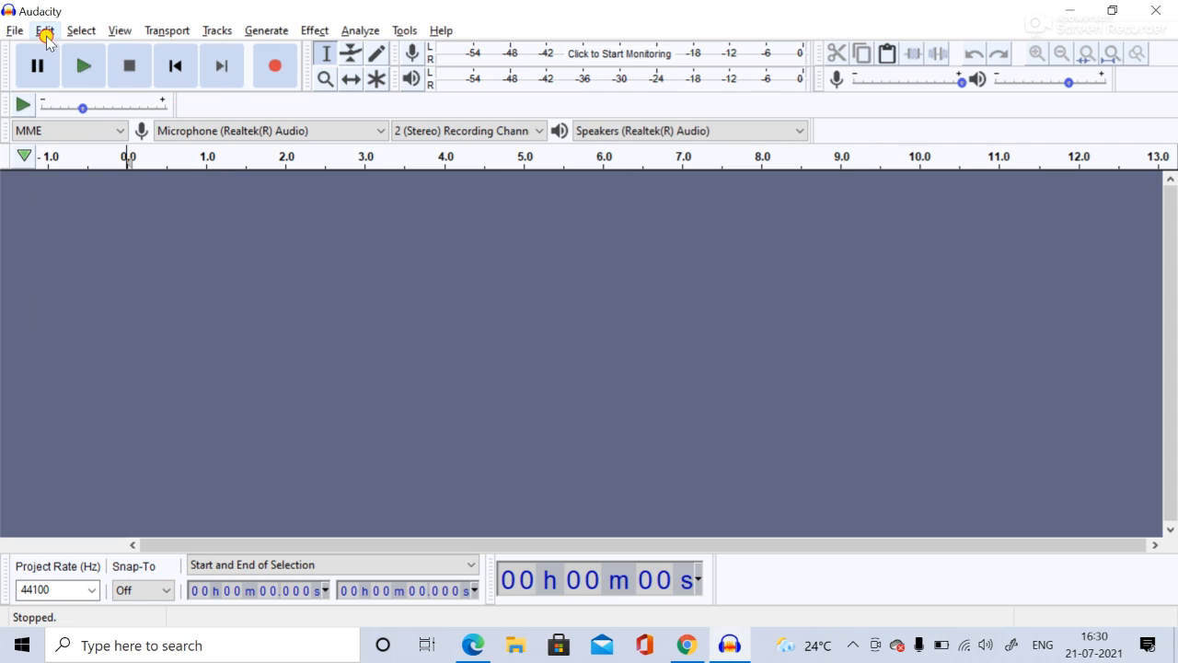
Step: Open the Libraries preferences and request the download of the FFmpeg import/export library
left_click(46, 33)
left_click(128, 322)
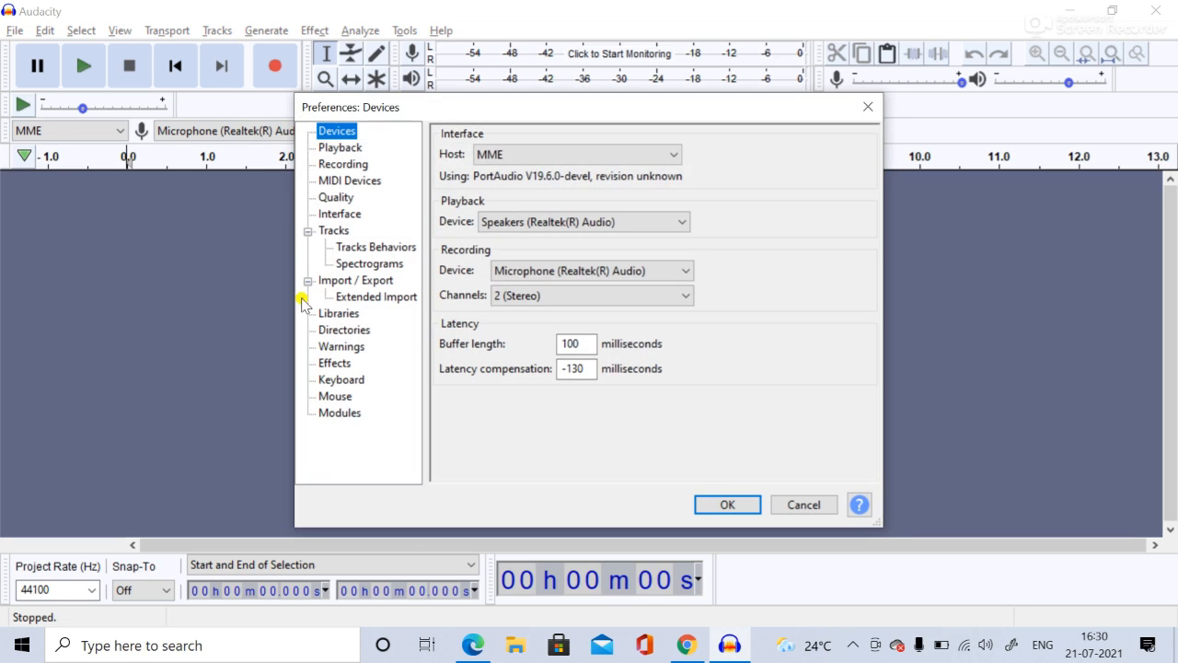
left_click(333, 315)
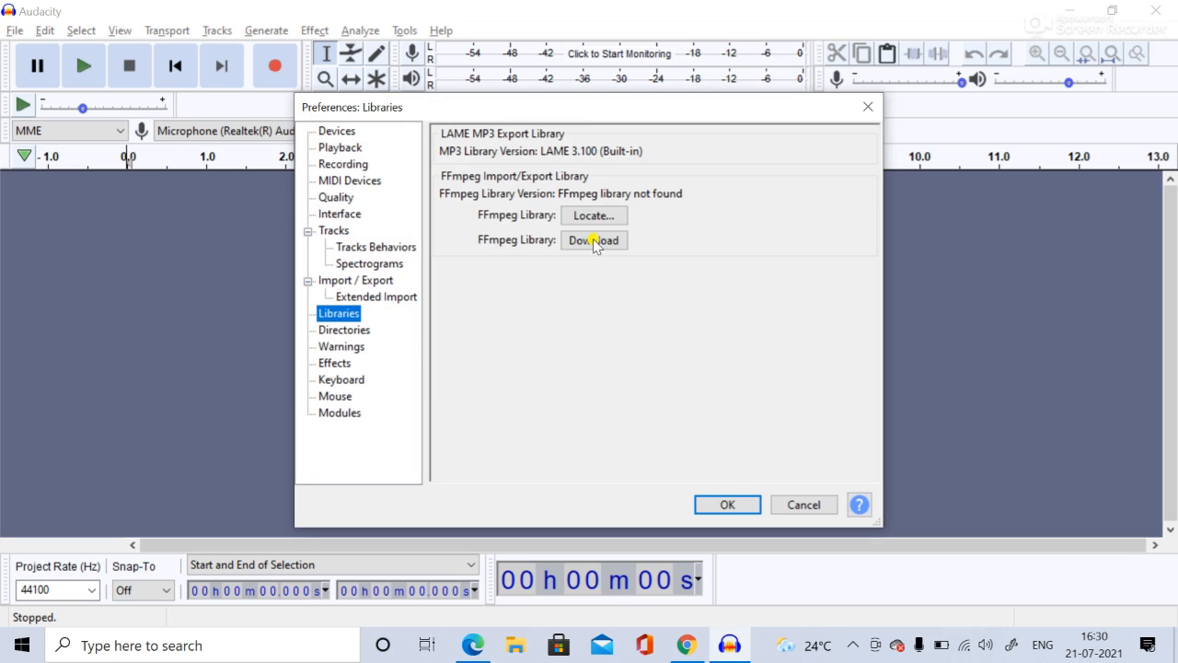
left_click(607, 241)
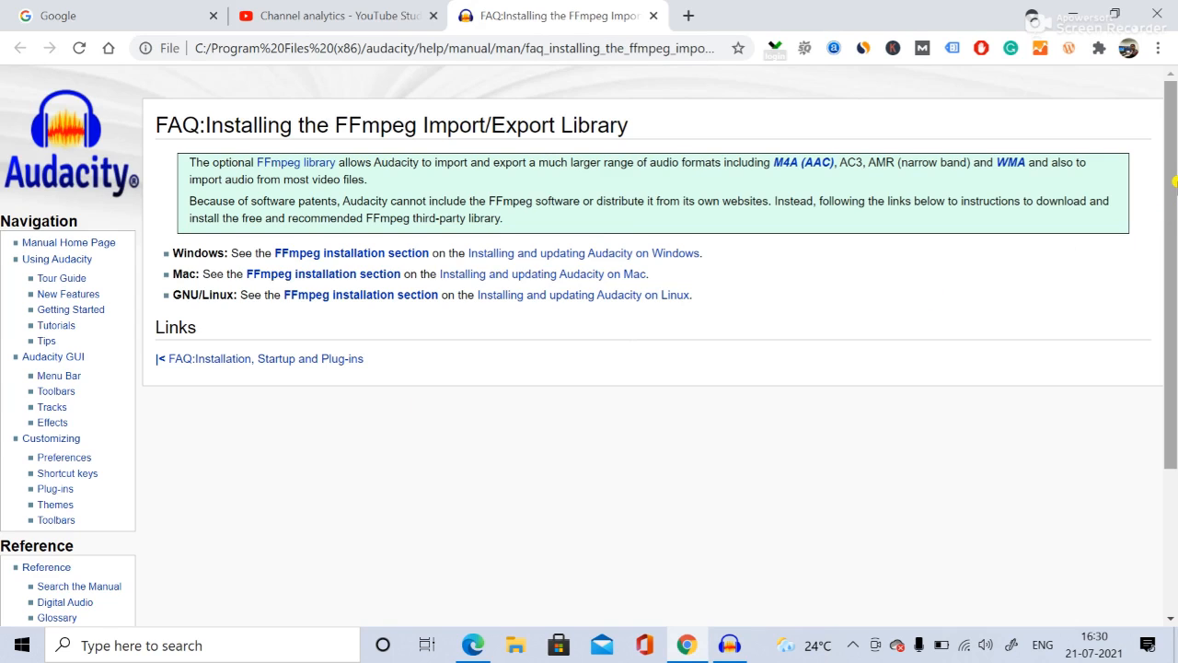
Step: Open the manual's FFmpeg installation section for Windows and look through the page for the library instructions
left_click_drag(1174, 175, 1174, 226)
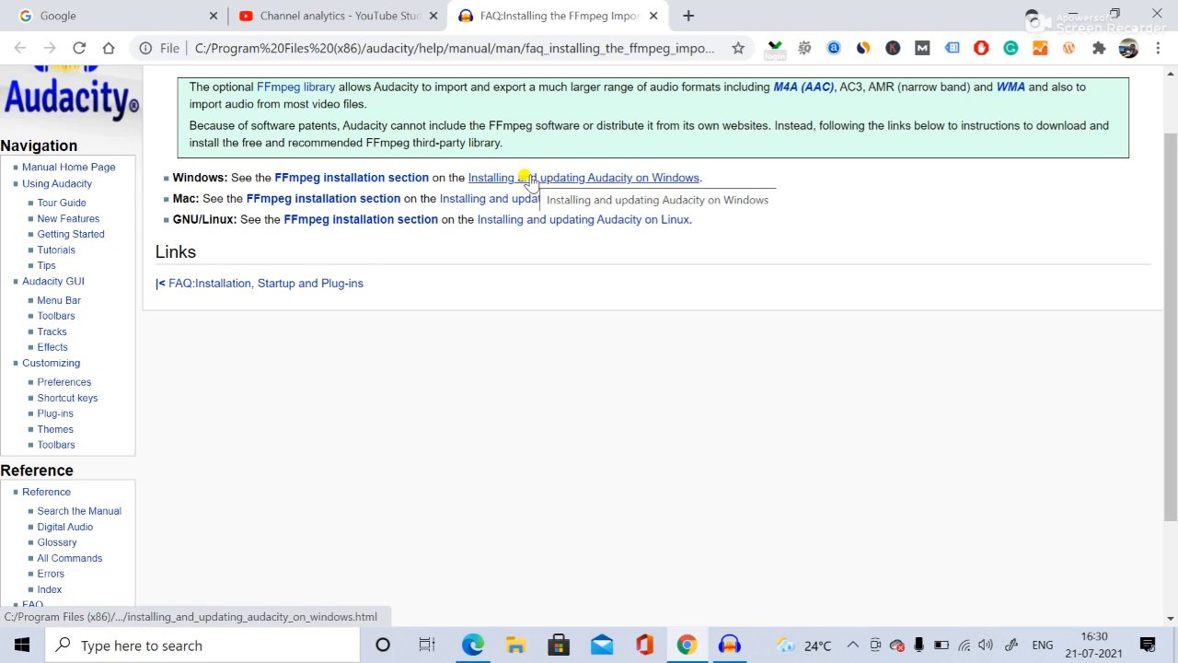
left_click(368, 182)
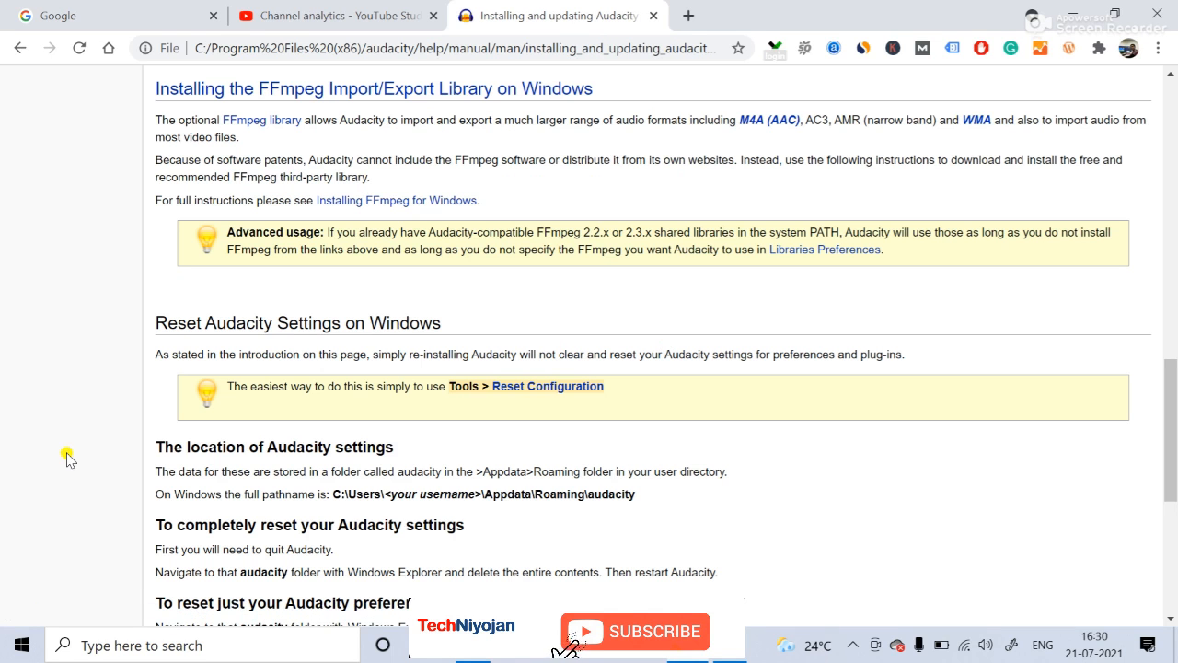
scroll(67, 457, "down", 4)
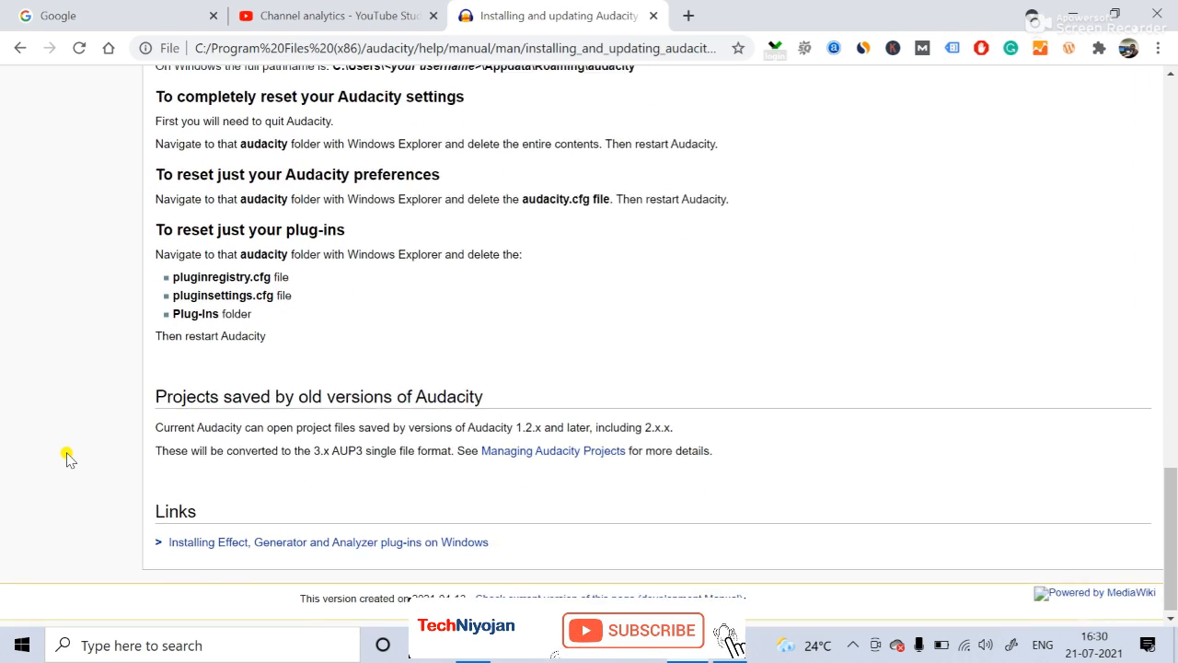
scroll(67, 457, "up", 3)
scroll(67, 457, "up", 3)
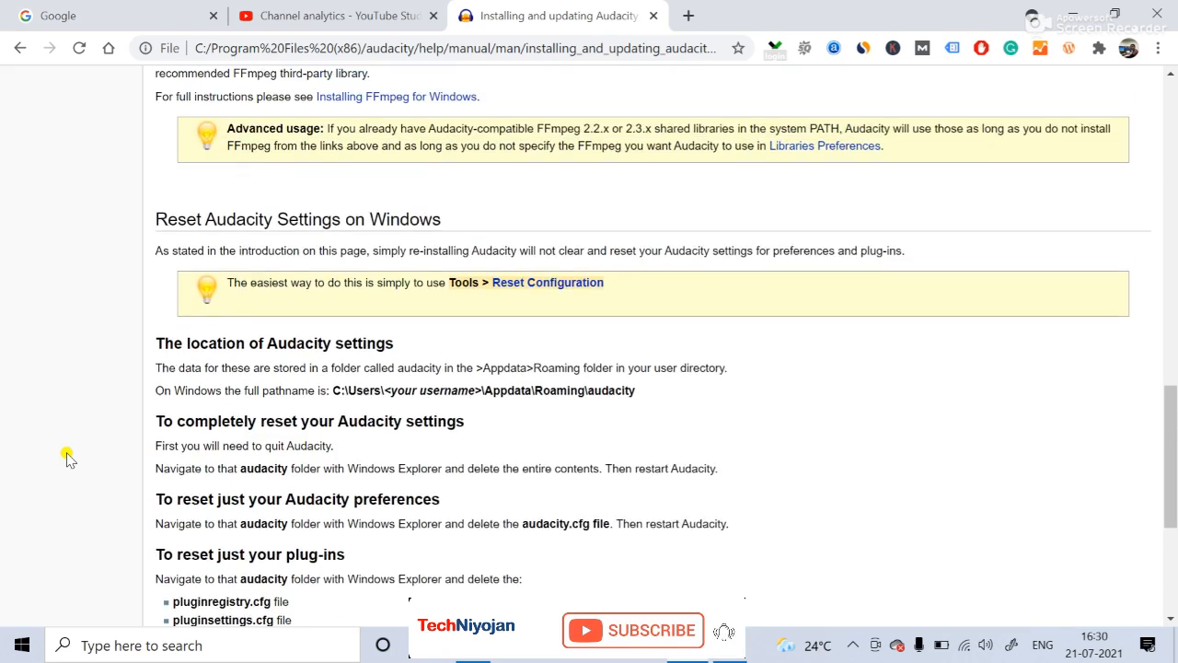
Step: Open the manual's Installing FFmpeg for Windows page and examine its installer, zip download and manual locating instructions
scroll(67, 457, "up", 2)
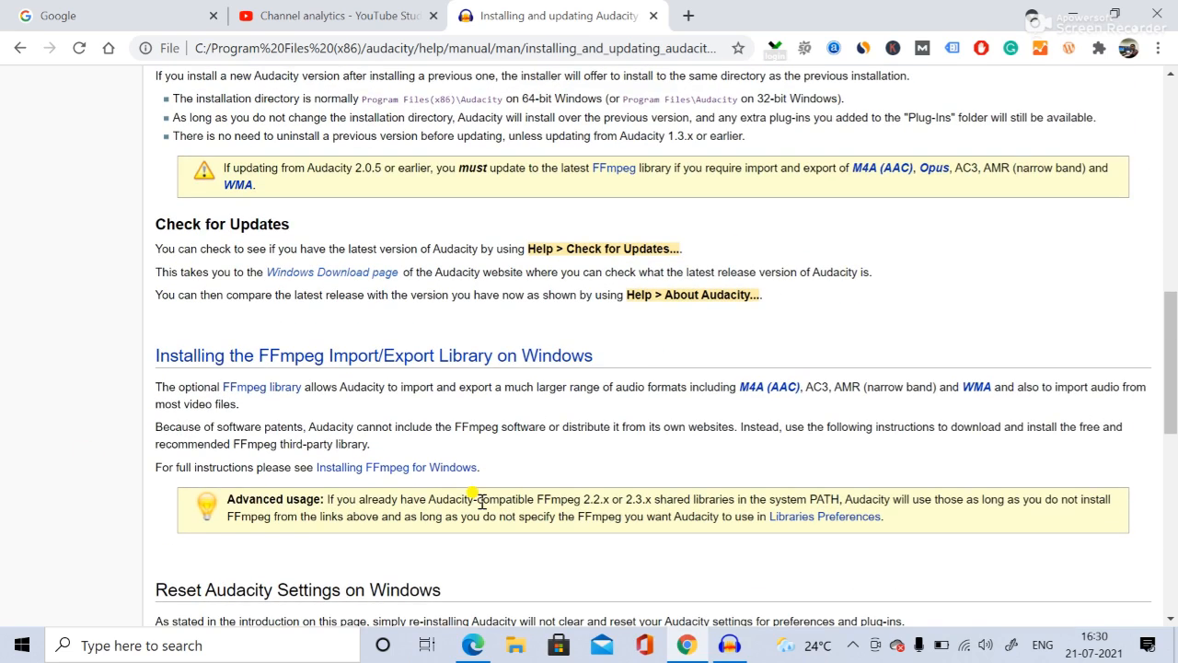
left_click(394, 468)
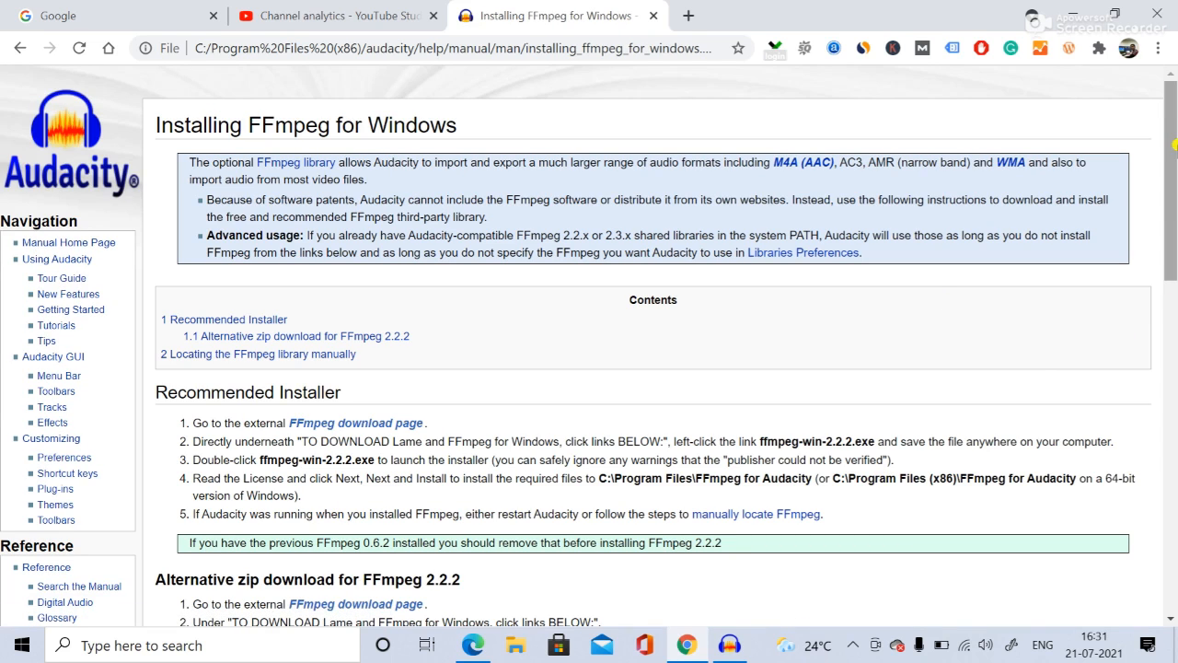
scroll(1165, 308, "down", 2)
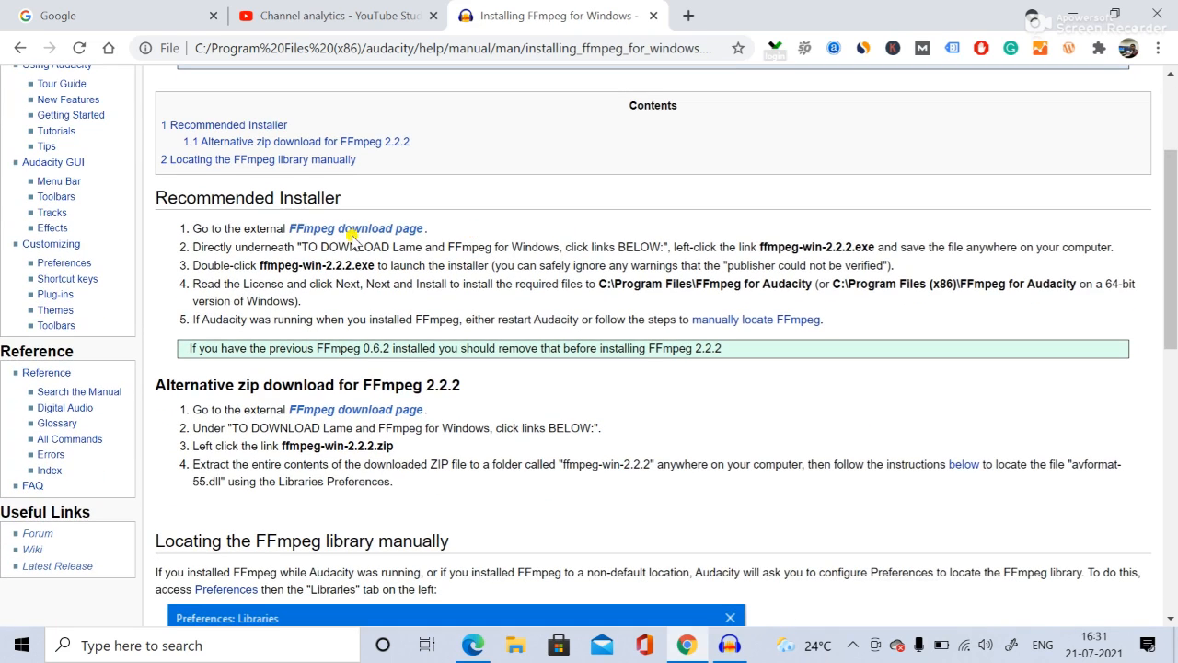
scroll(583, 444, "down", 1)
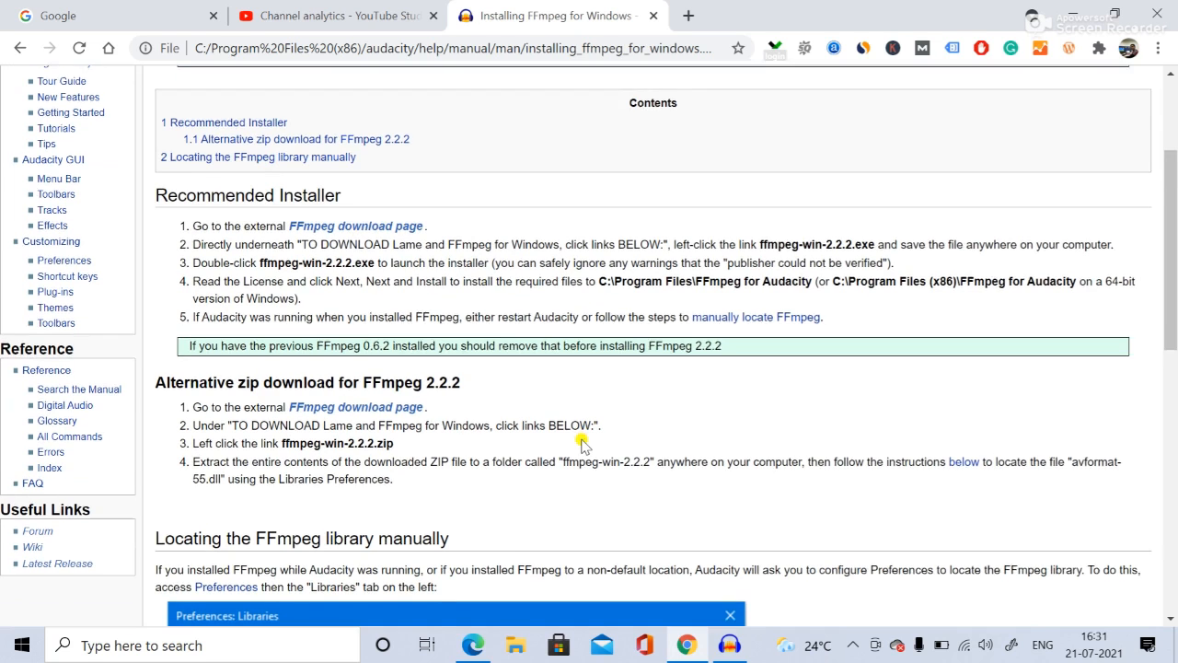
scroll(582, 443, "down", 2)
scroll(582, 444, "up", 1)
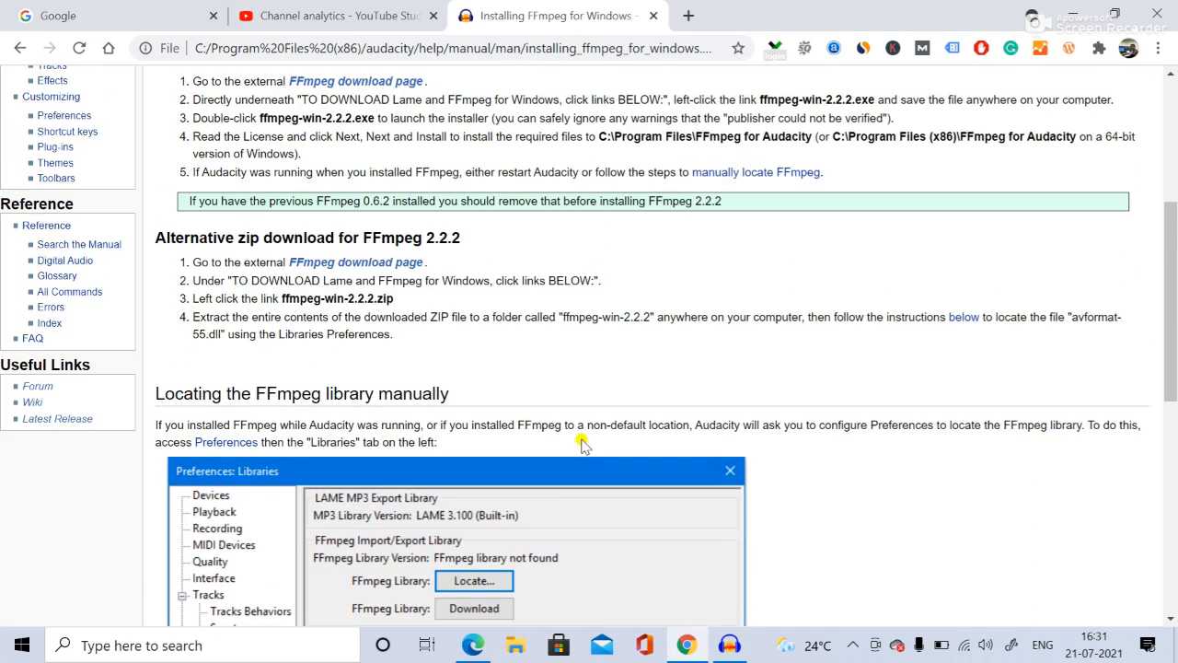
scroll(675, 376, "down", 5)
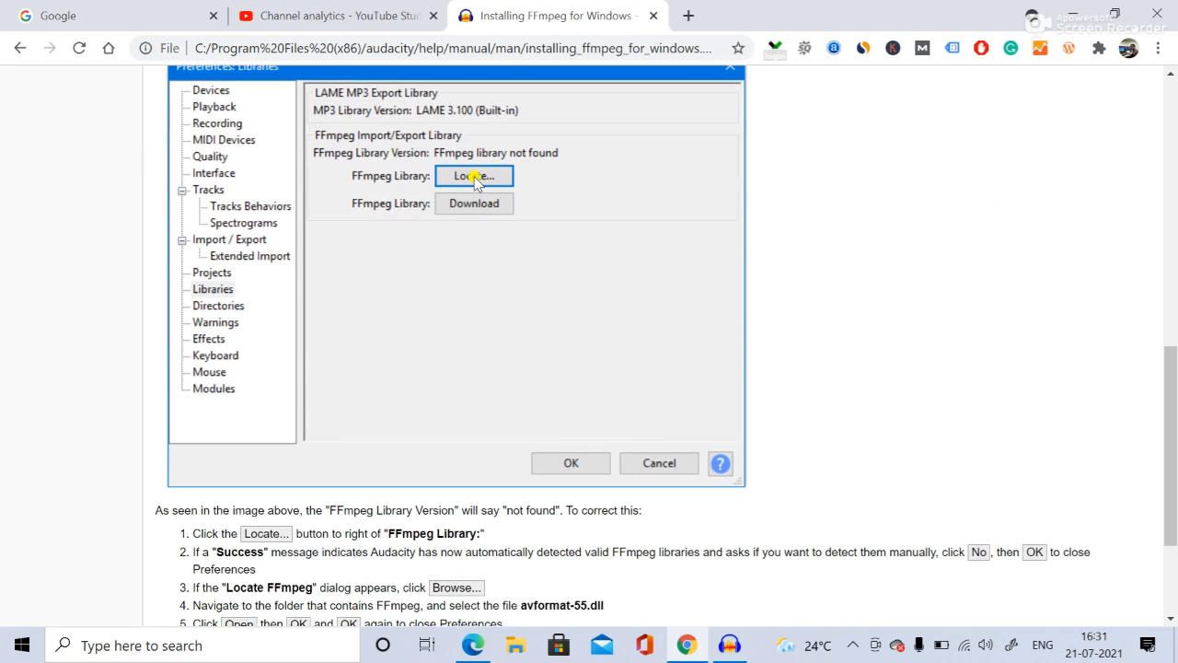
scroll(495, 383, "down", 2)
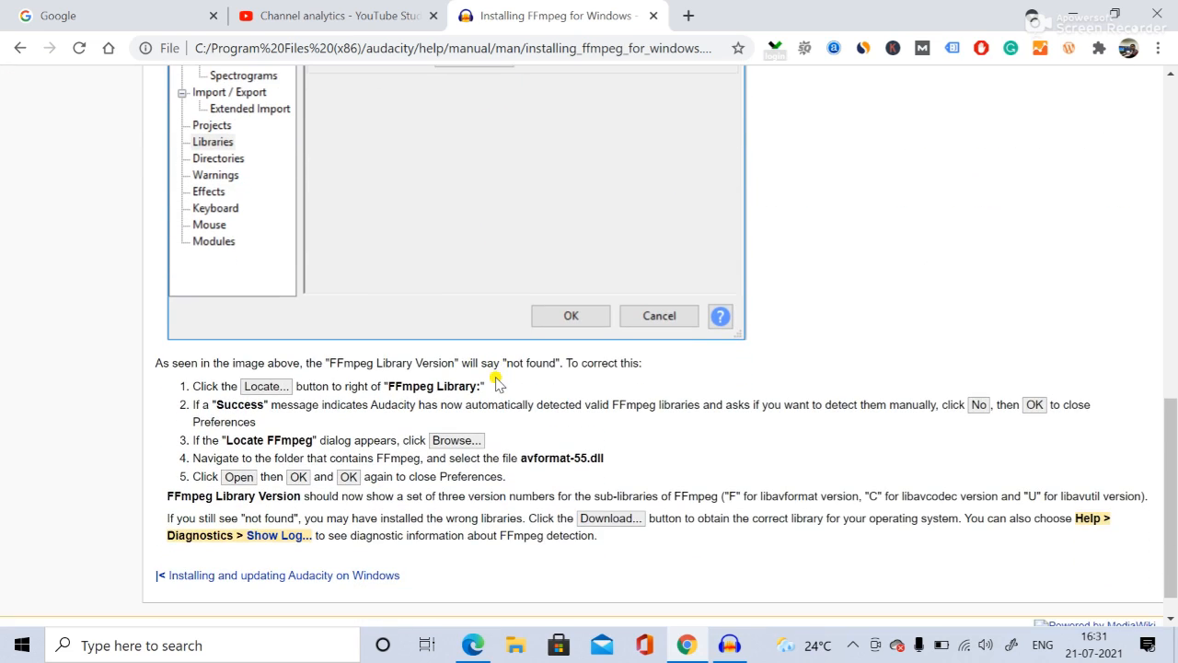
scroll(491, 319, "up", 6)
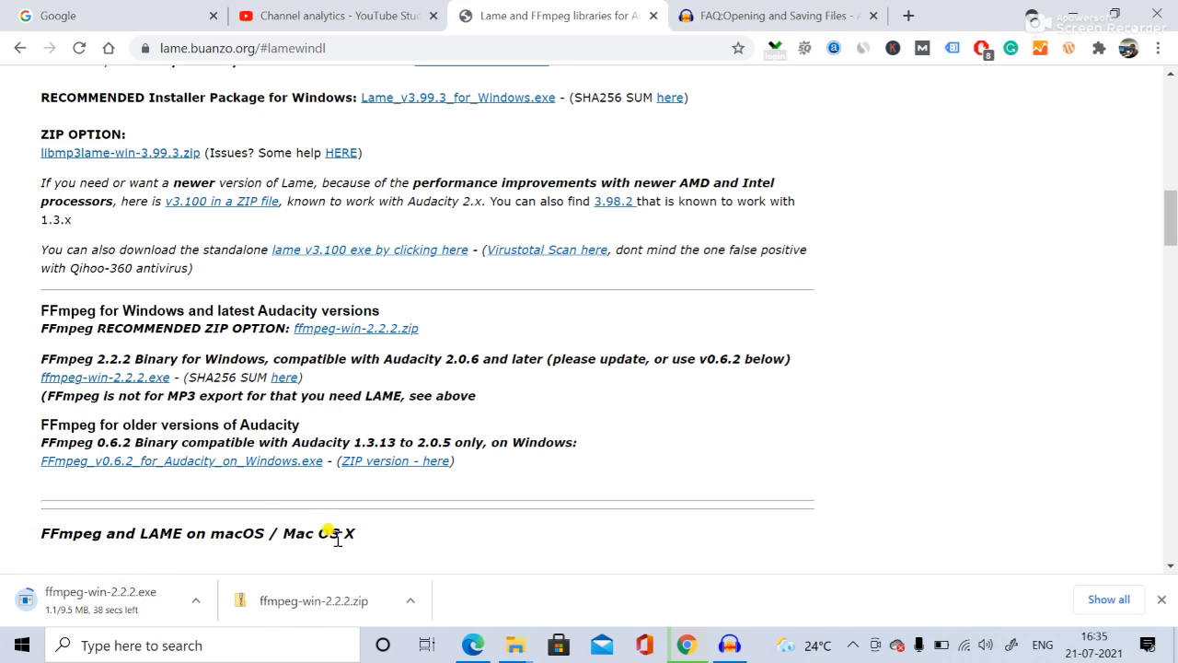
Step: Show the downloaded ffmpeg-win-2.2.2.zip and ffmpeg-win-2.2.2.exe files in their folder
left_click(419, 600)
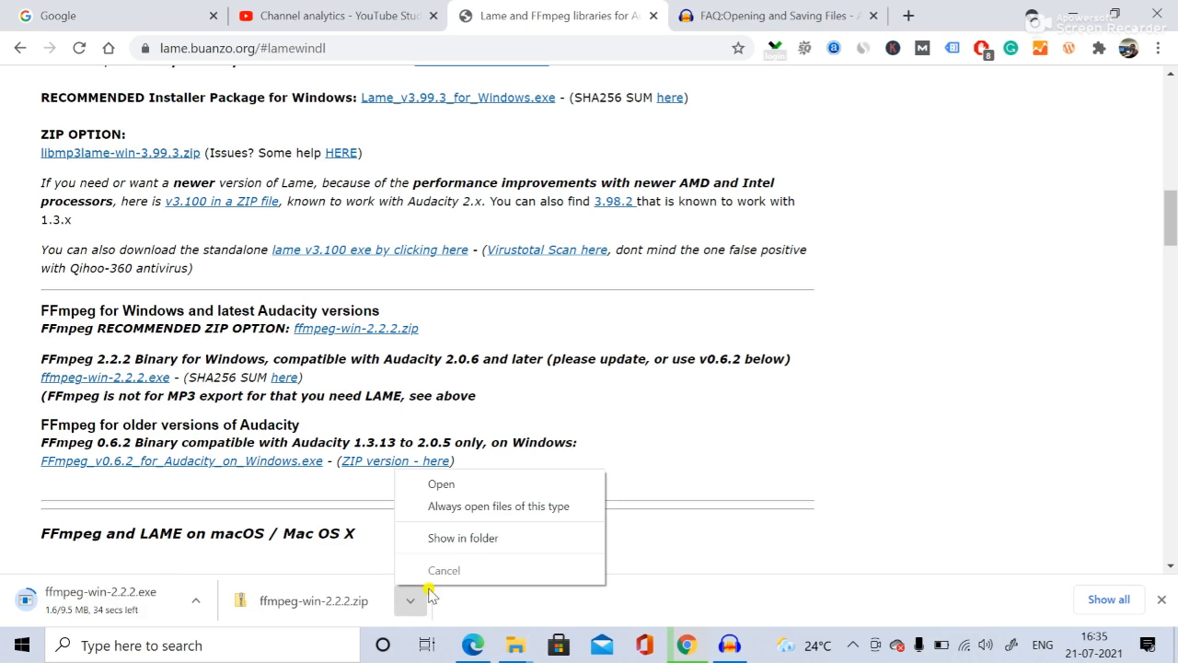
left_click(474, 539)
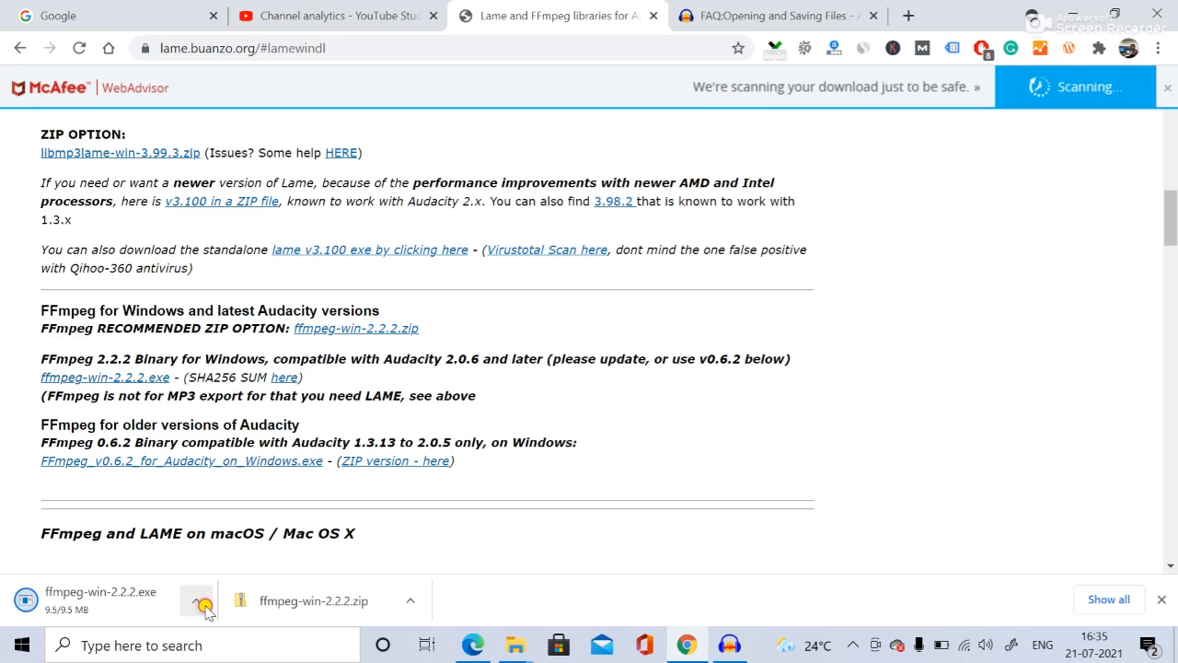
left_click(203, 604)
left_click(255, 539)
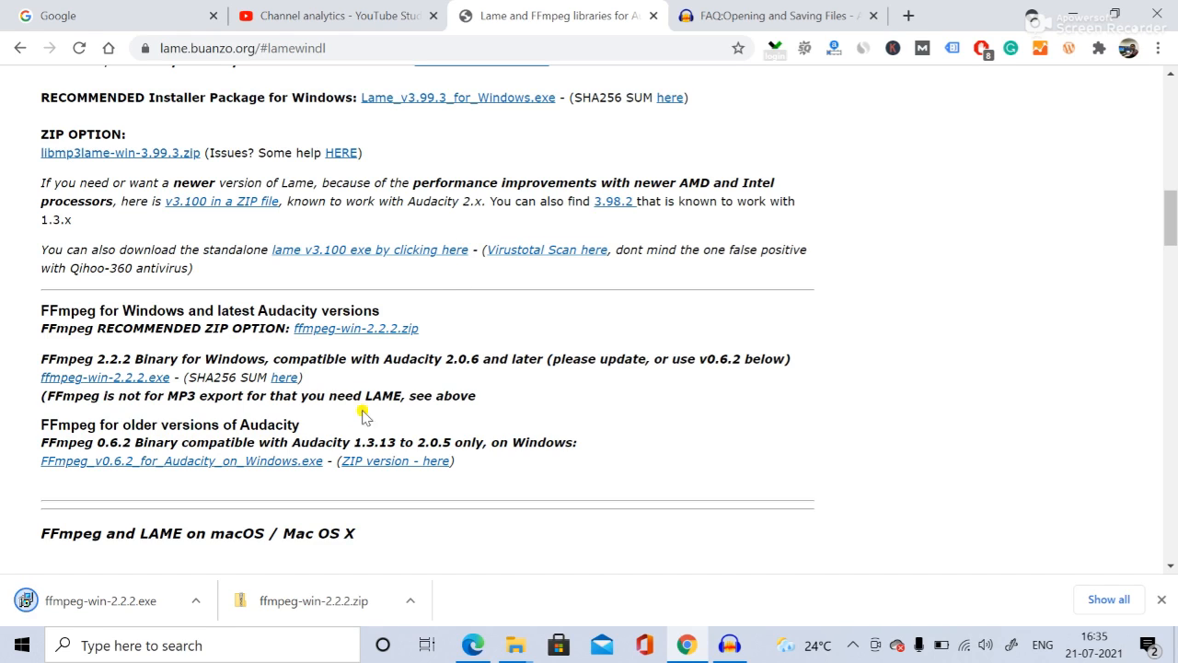
Step: Run the downloaded ffmpeg-win-2.2.2.exe and complete the FFmpeg (Windows) for Audacity setup with the default options
left_click(179, 601)
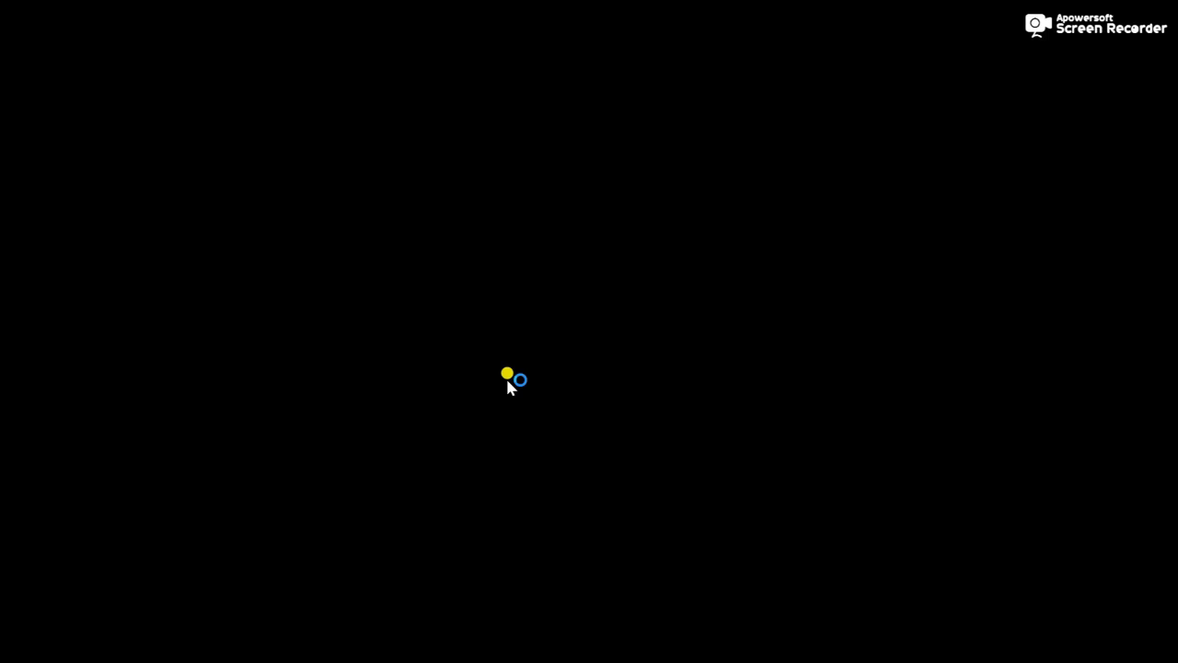
left_click(512, 387)
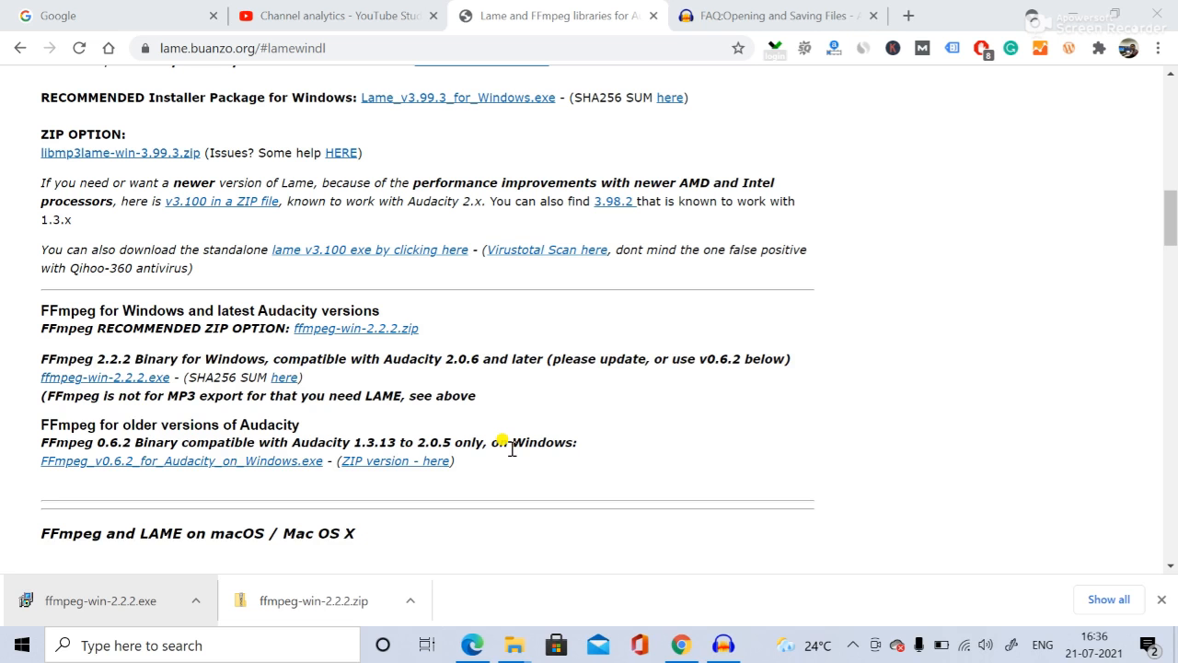
left_click(589, 366)
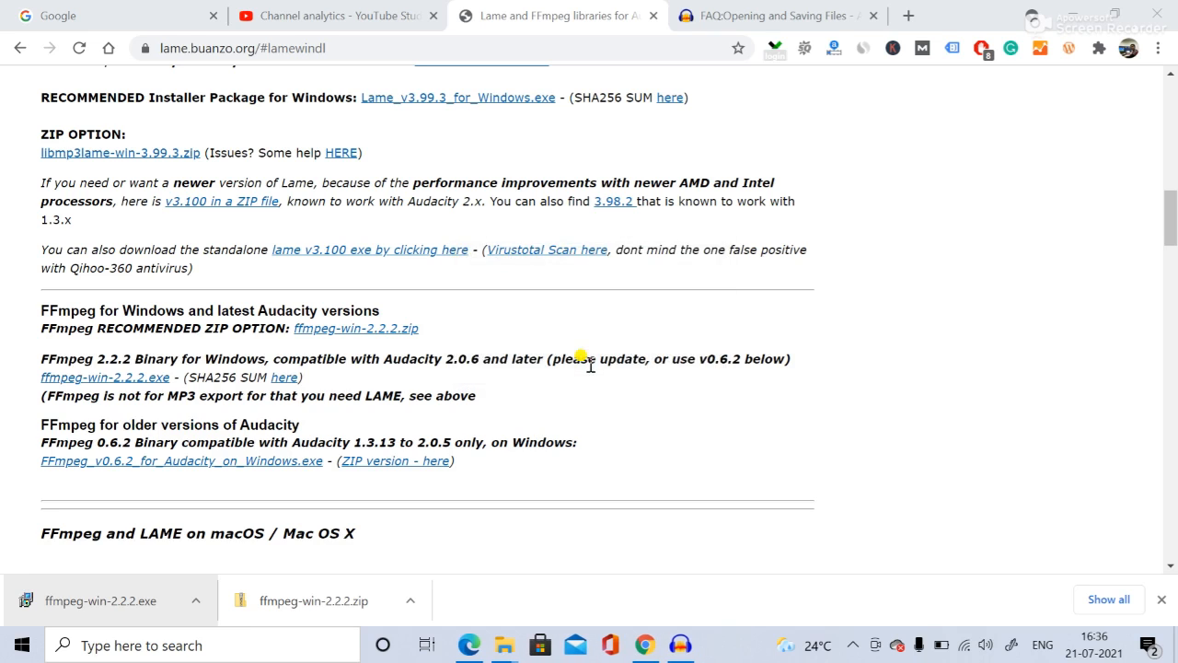
left_click(688, 466)
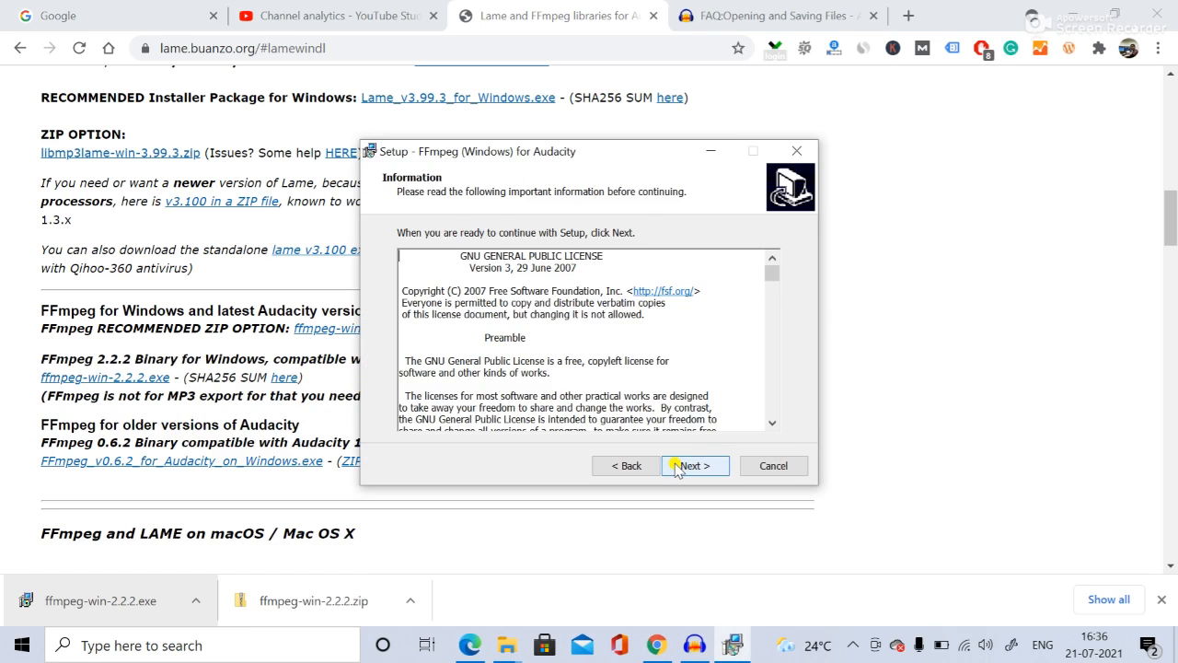
left_click(679, 466)
left_click(676, 467)
left_click(676, 467)
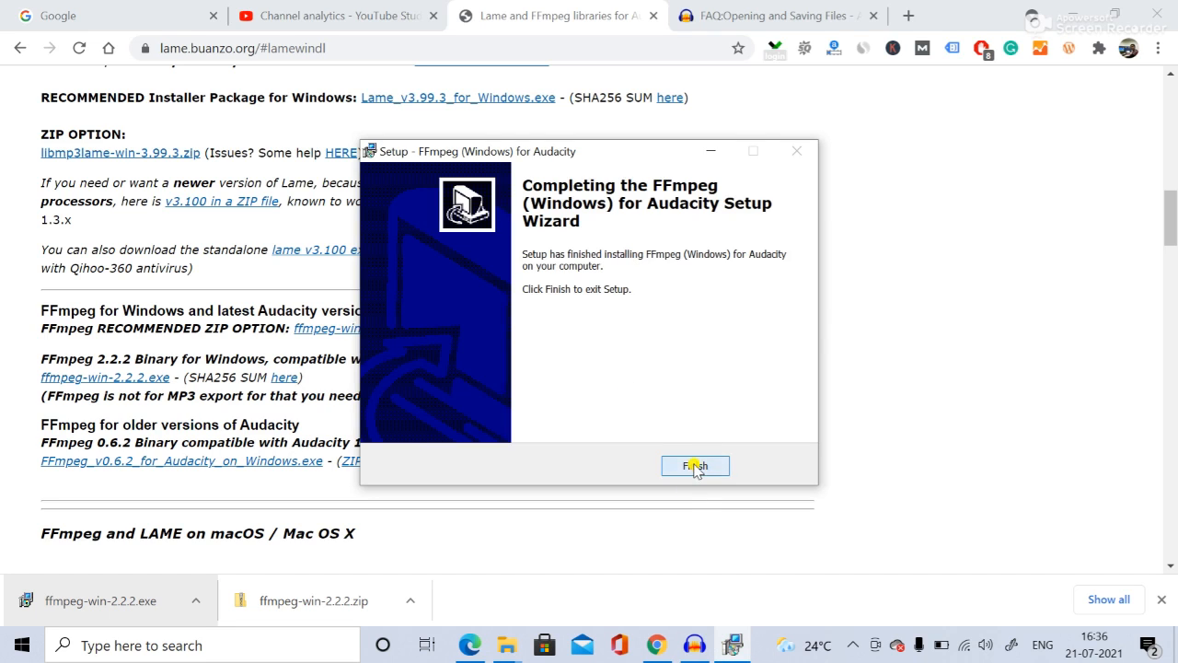
left_click(692, 466)
Step: Switch to Audacity, accept avformat-55.dll as the FFmpeg library file, and save the Libraries preferences
left_click(728, 643)
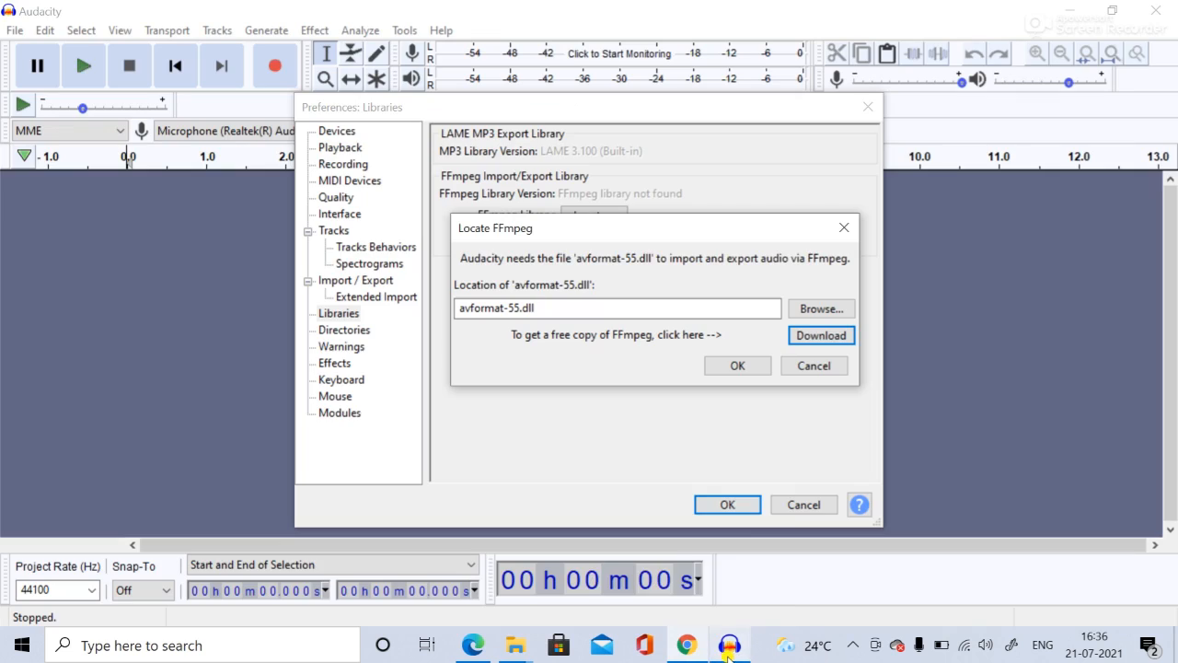
left_click(758, 367)
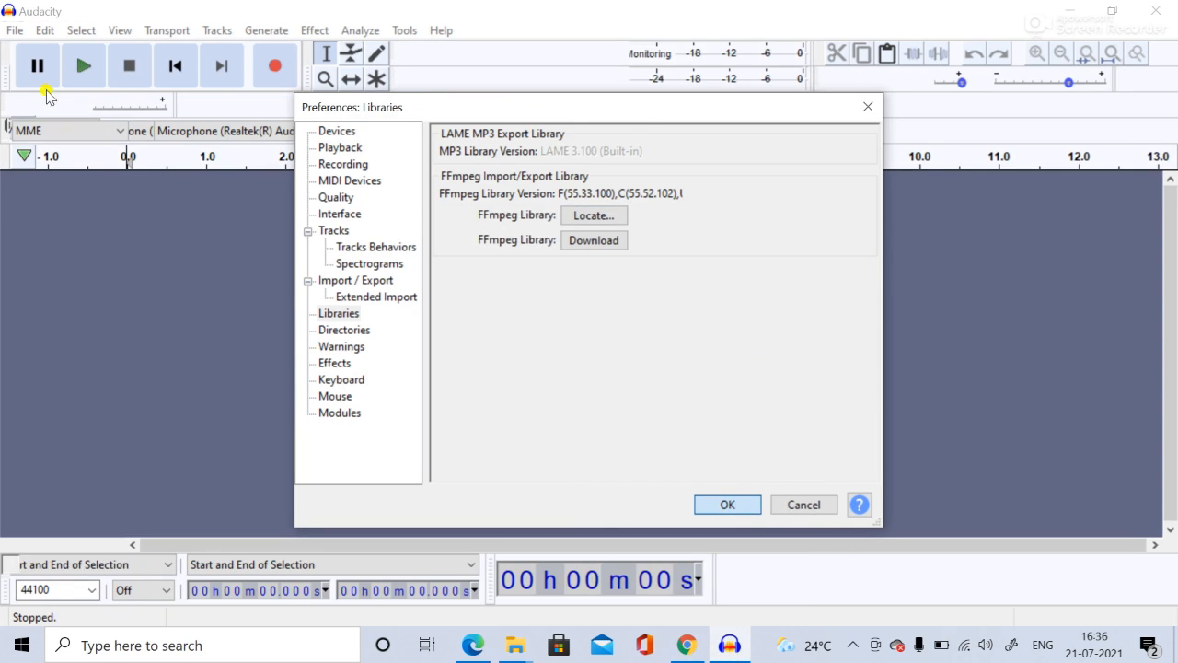
key("Return")
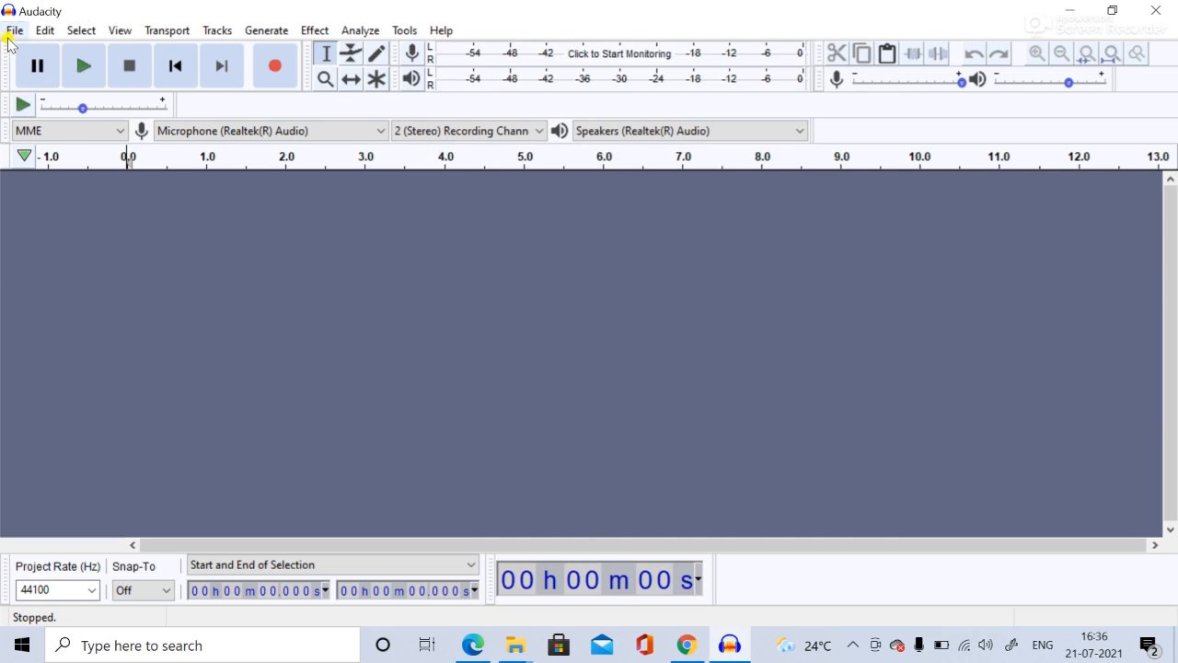
Step: Start an audio import to choose a file from the Downloads folder
left_click(13, 29)
mouse_move(60, 192)
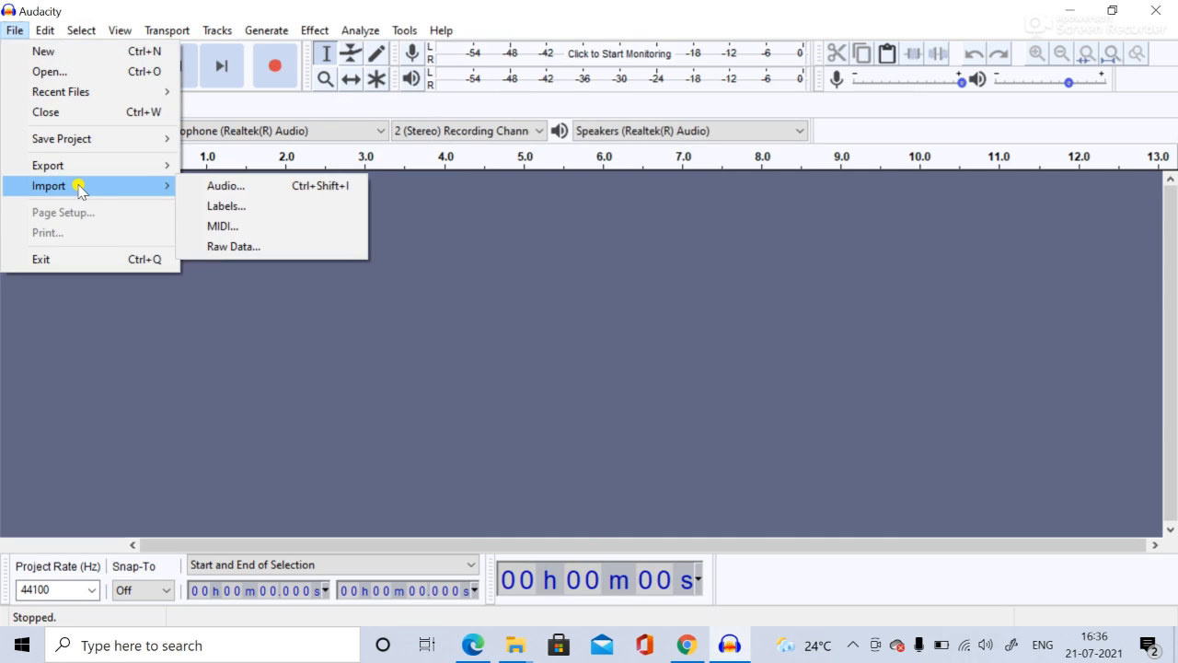
left_click(212, 185)
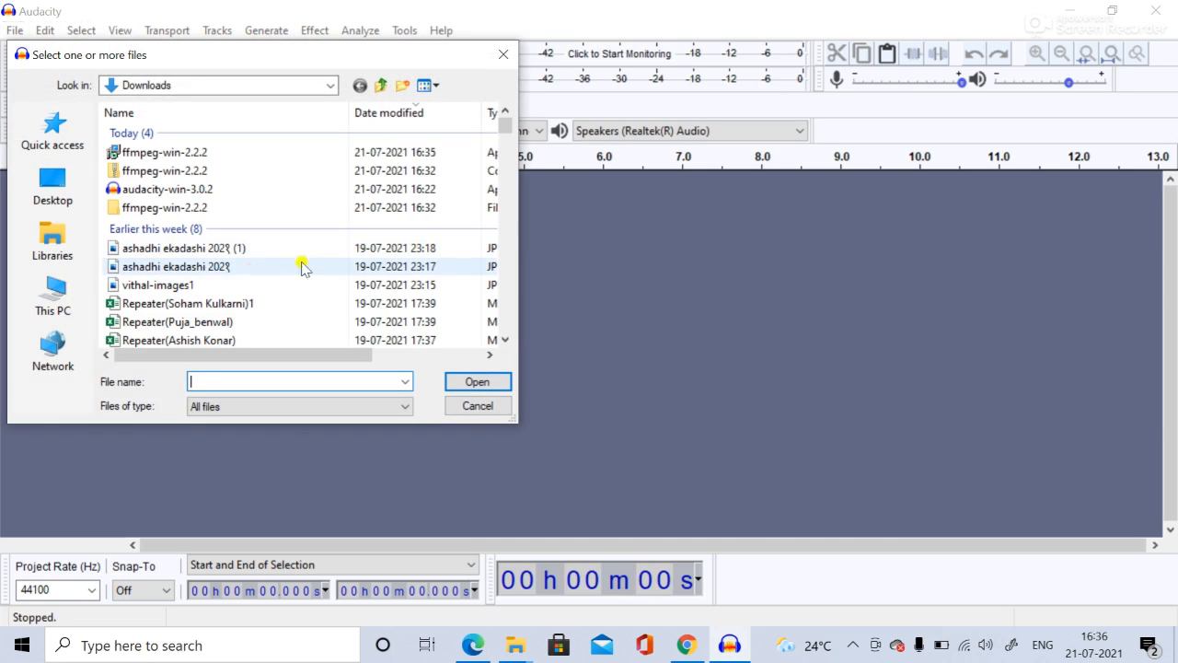
Step: Look through the Downloads folder's full file list for a media file to import
left_click_drag(507, 123, 509, 175)
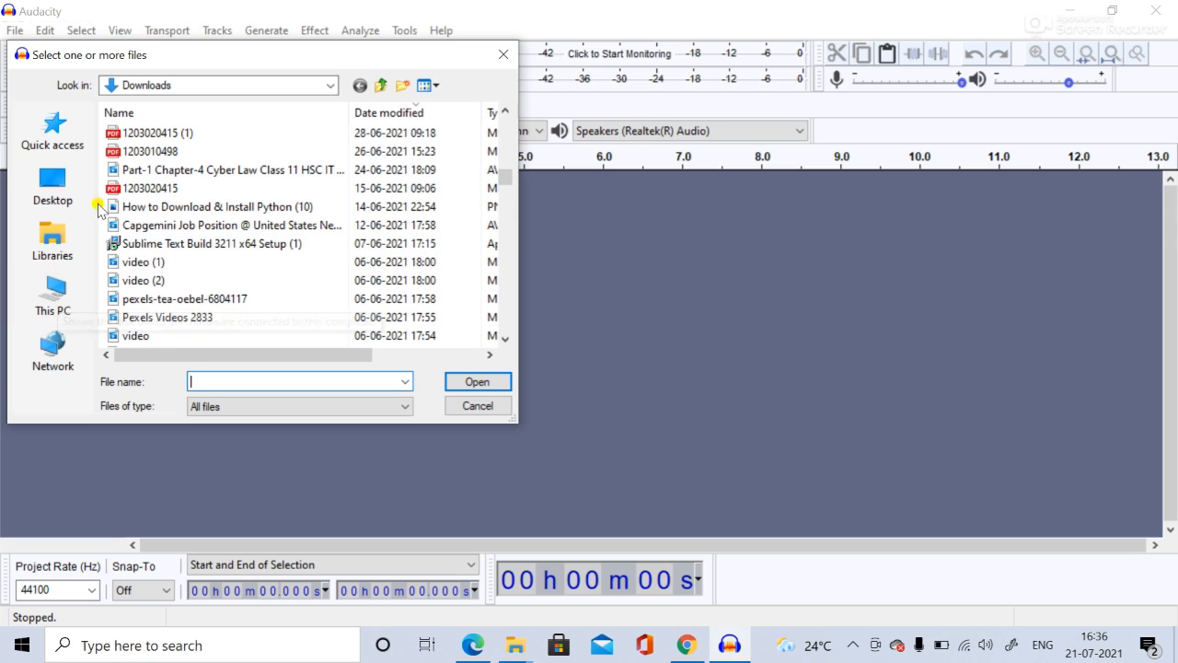
left_click(198, 300)
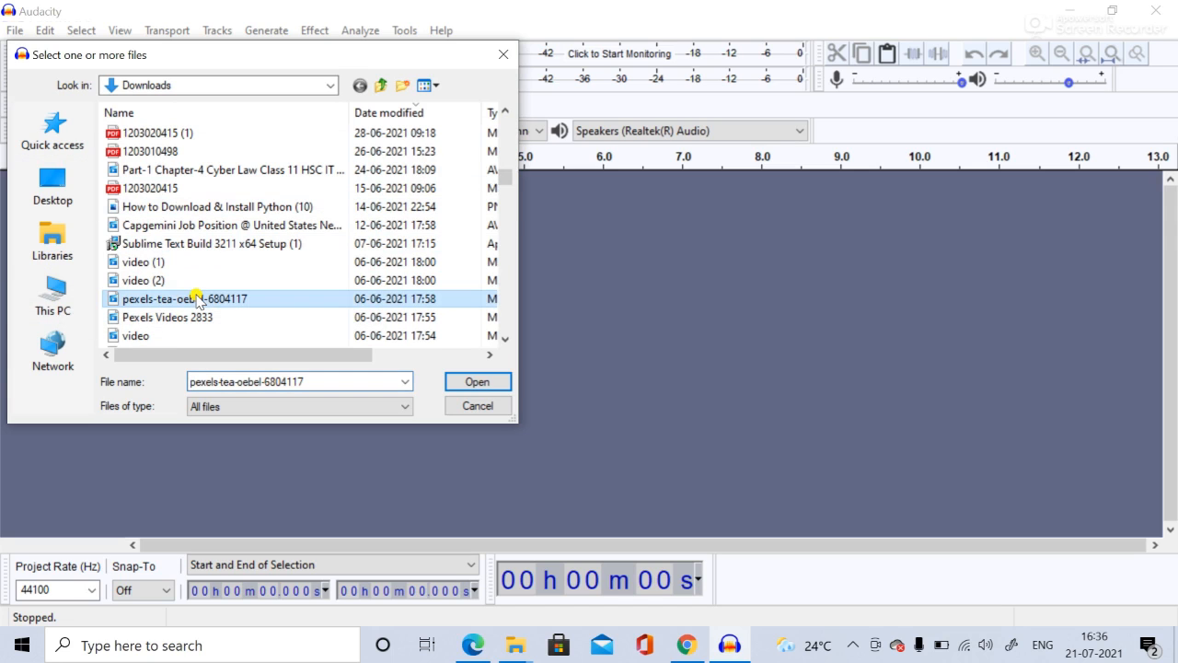
key("b")
key("Down")
key("Down")
key("Down")
key("Down")
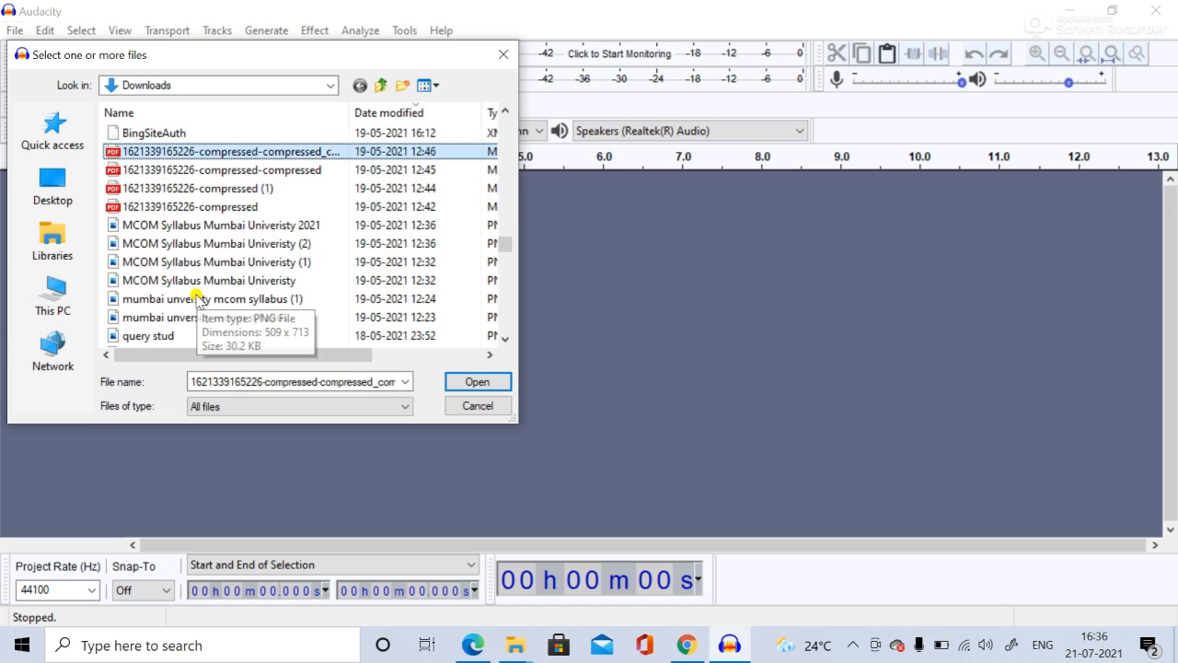
key("Down")
key("Down")
key("Down")
key("Down")
key("Down")
key("Down")
key("Down")
key("Down")
key("Down")
key("Down")
key("Down")
key("Down")
key("Down")
key("Down")
key("Down")
key("Down")
key("Down")
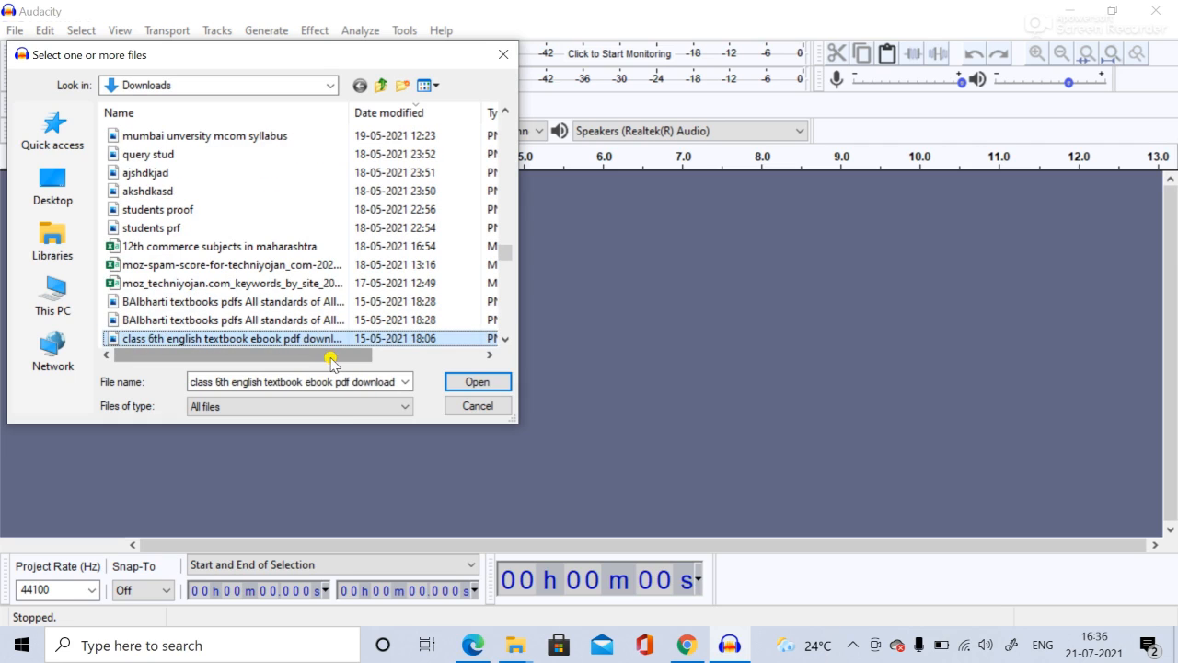
Step: Limit the file list to MP3 files and import tropical-house-3817
left_click(328, 406)
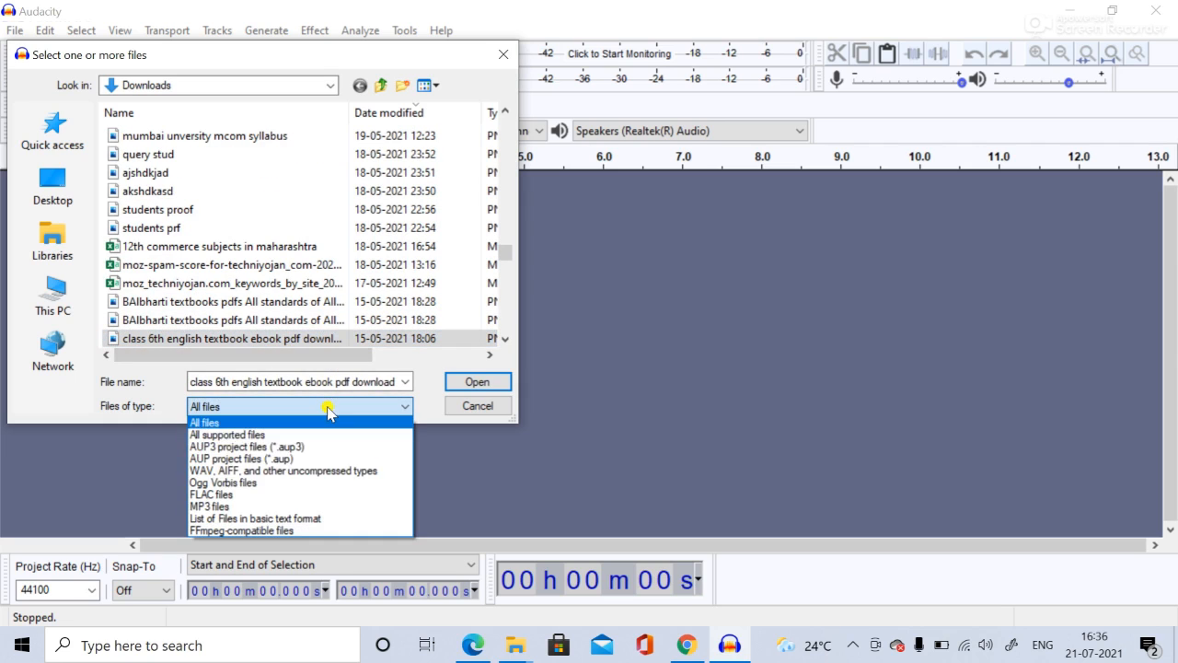
left_click(225, 506)
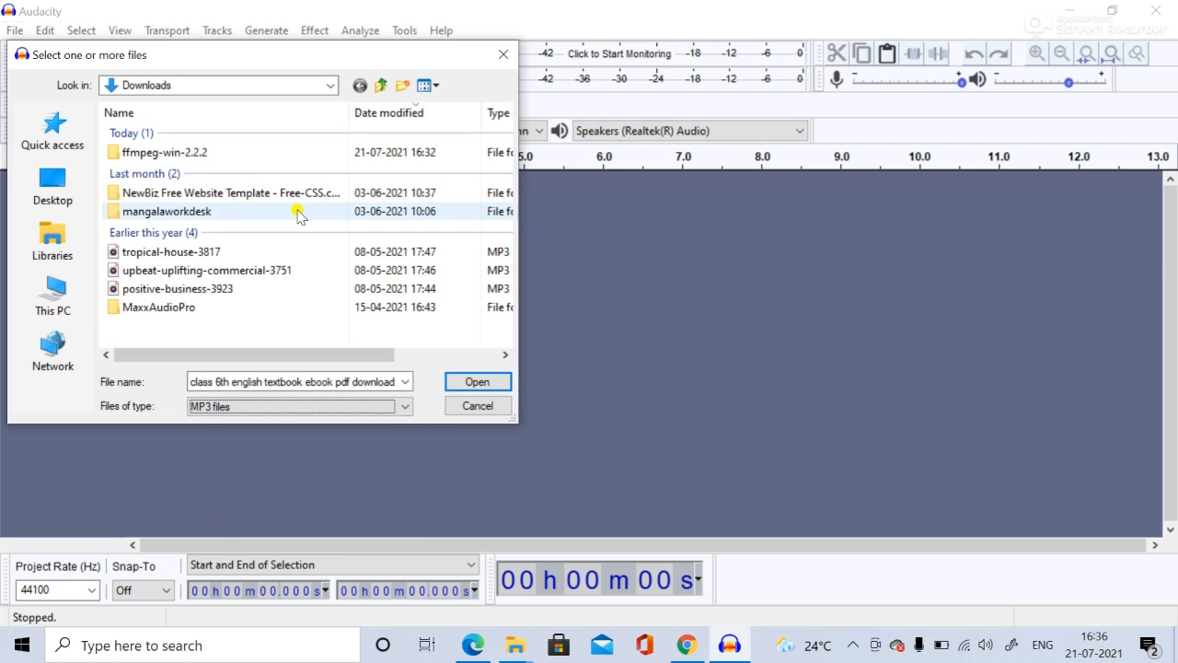
double_click(179, 251)
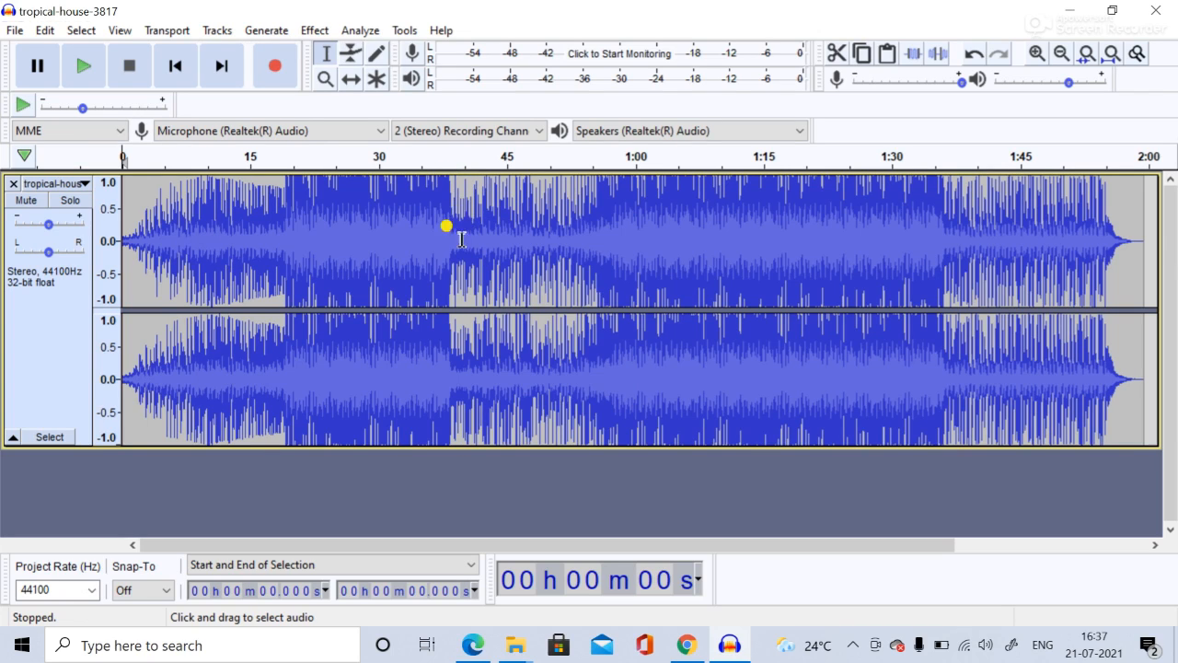
Step: Play the track from about 40 s, pause it, and select the stretch from 43.797 s to 45.088 s
left_click(459, 166)
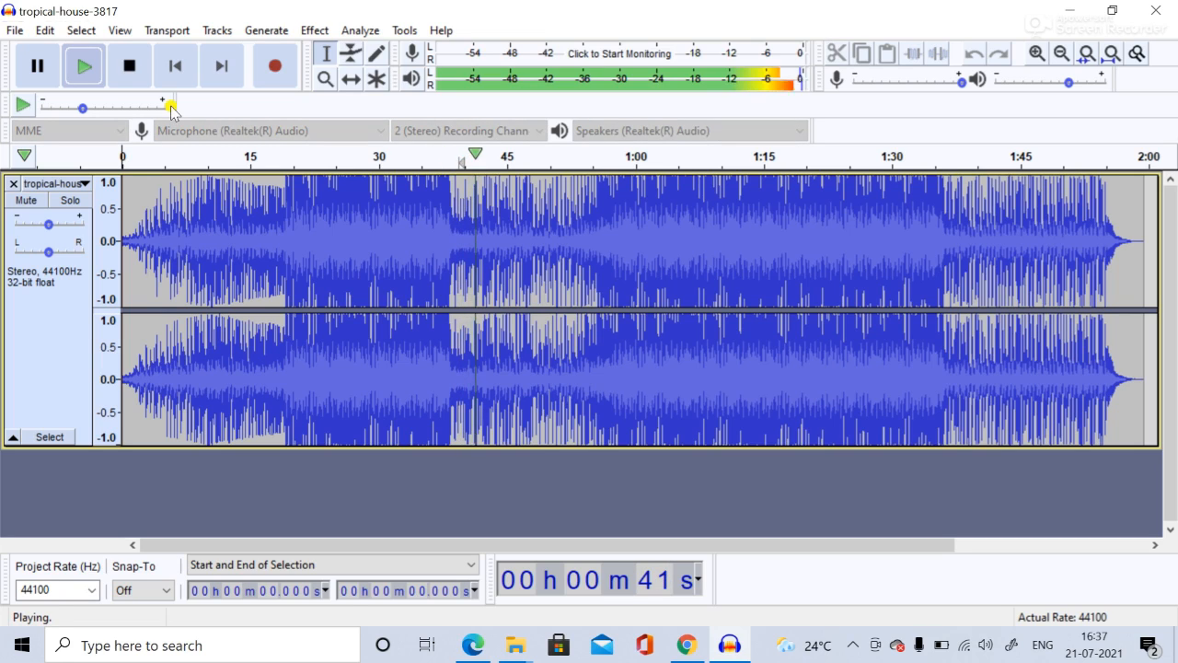
left_click(44, 77)
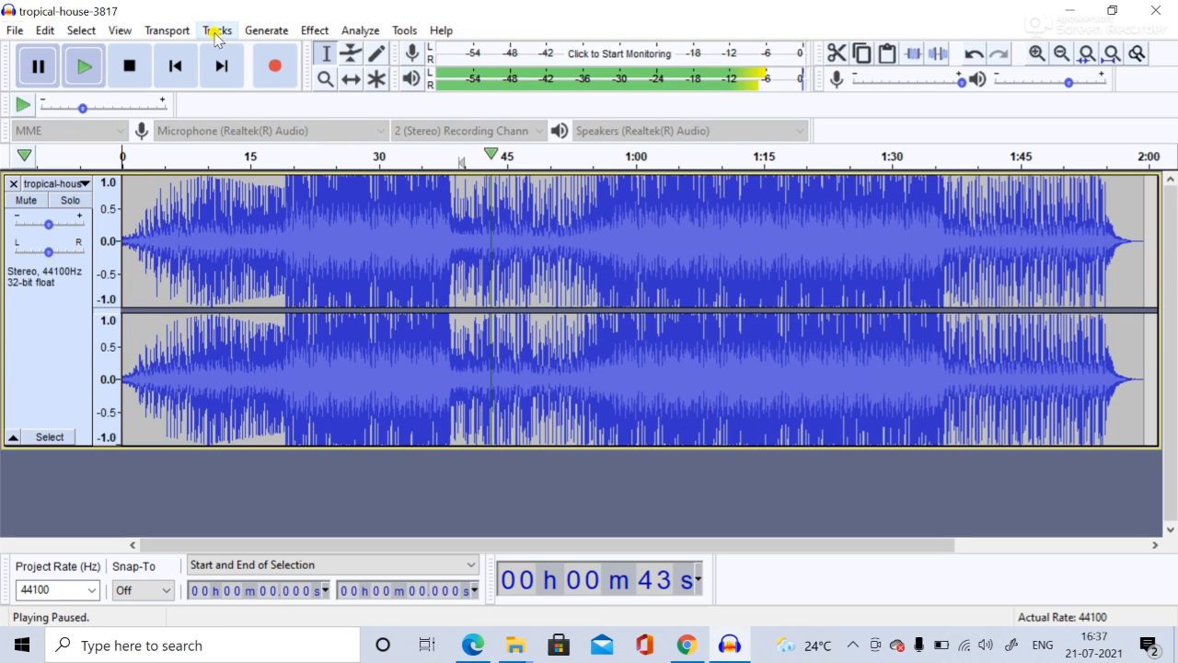
mouse_move(493, 184)
left_mouse_down()
mouse_move(508, 193)
mouse_move(496, 195)
left_mouse_up()
left_click(508, 193)
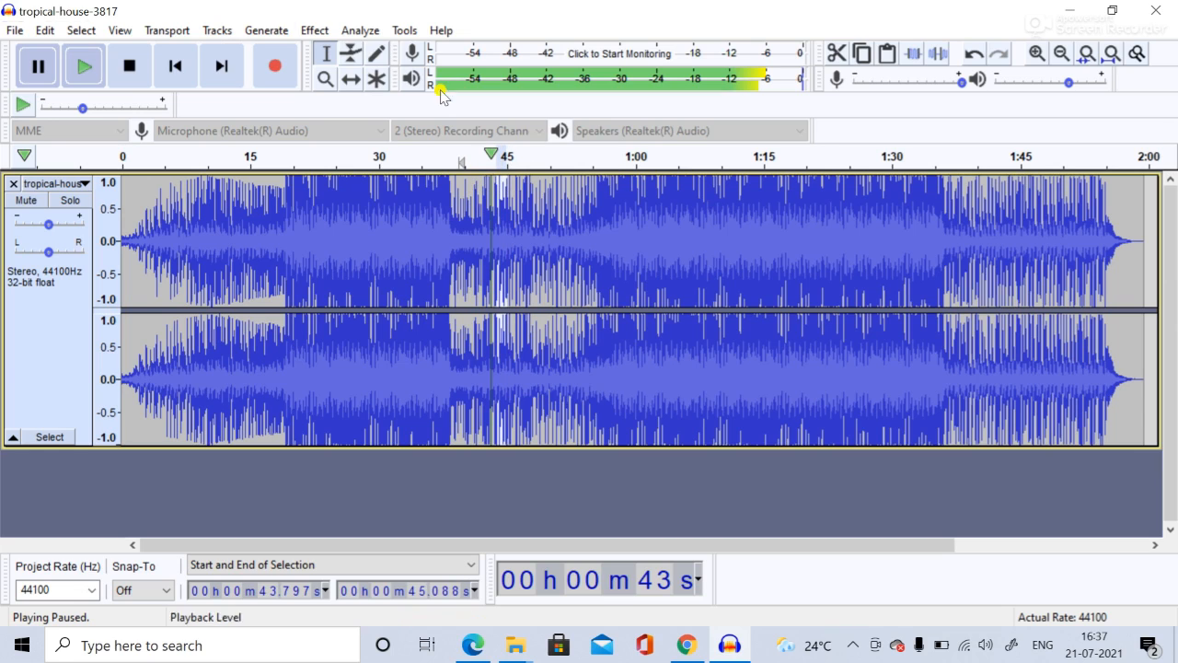
Step: Get the noise profile of the selected stretch with the Noise Reduction effect
left_click(163, 33)
mouse_move(224, 33)
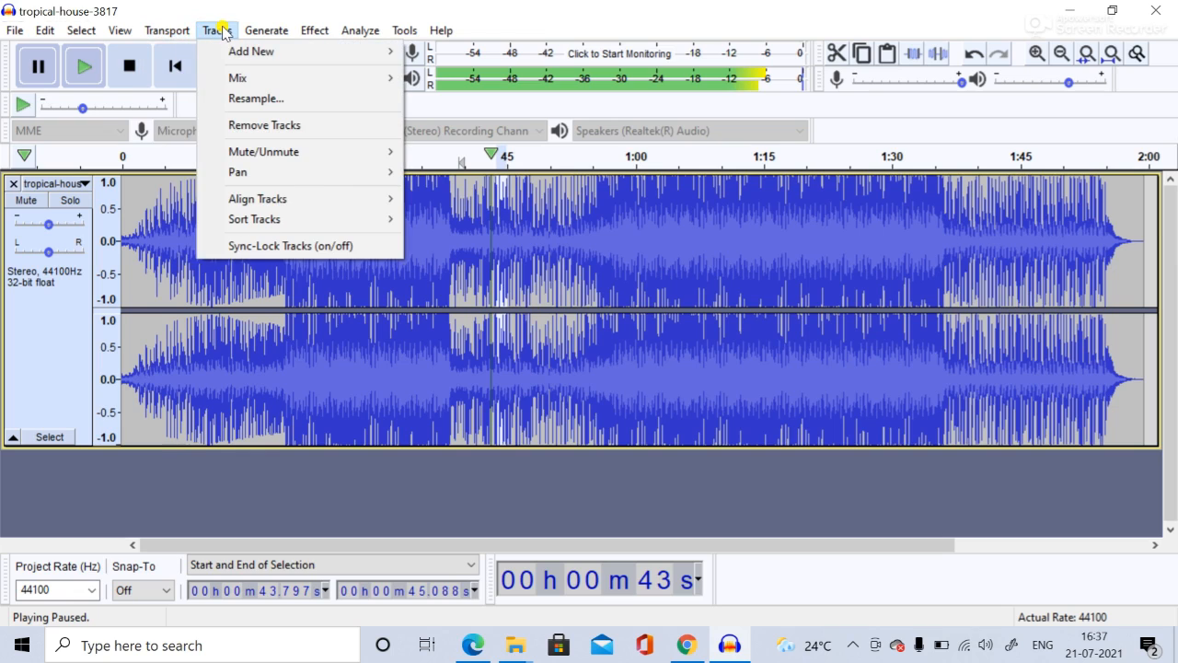
mouse_move(283, 38)
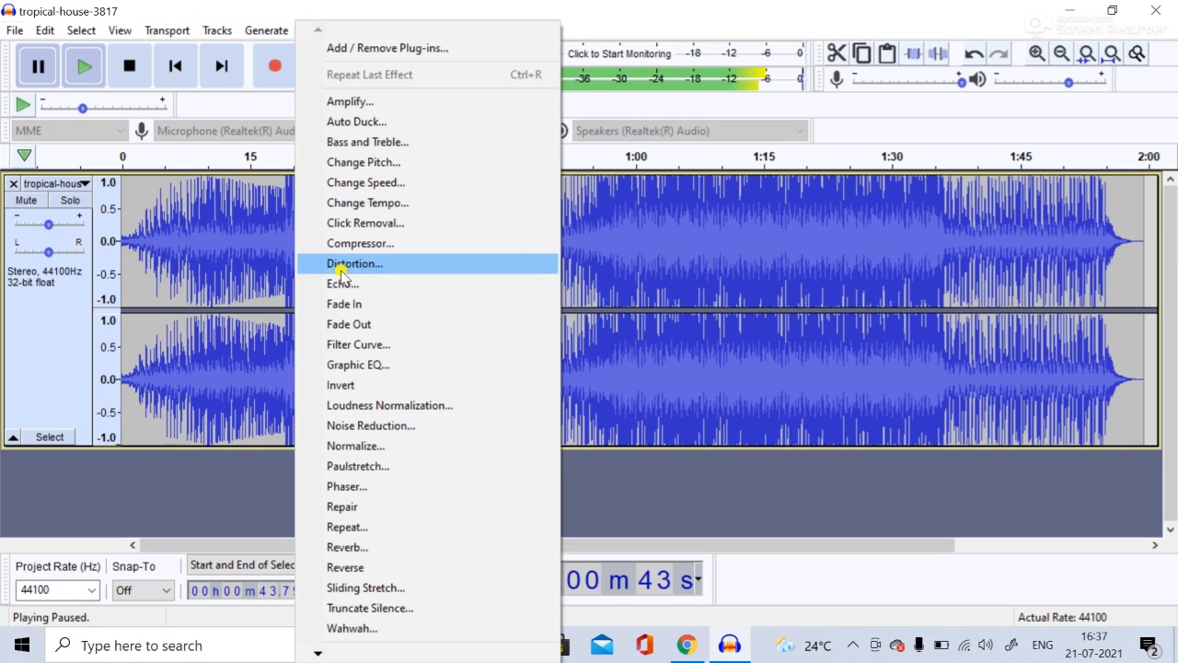
left_click(380, 428)
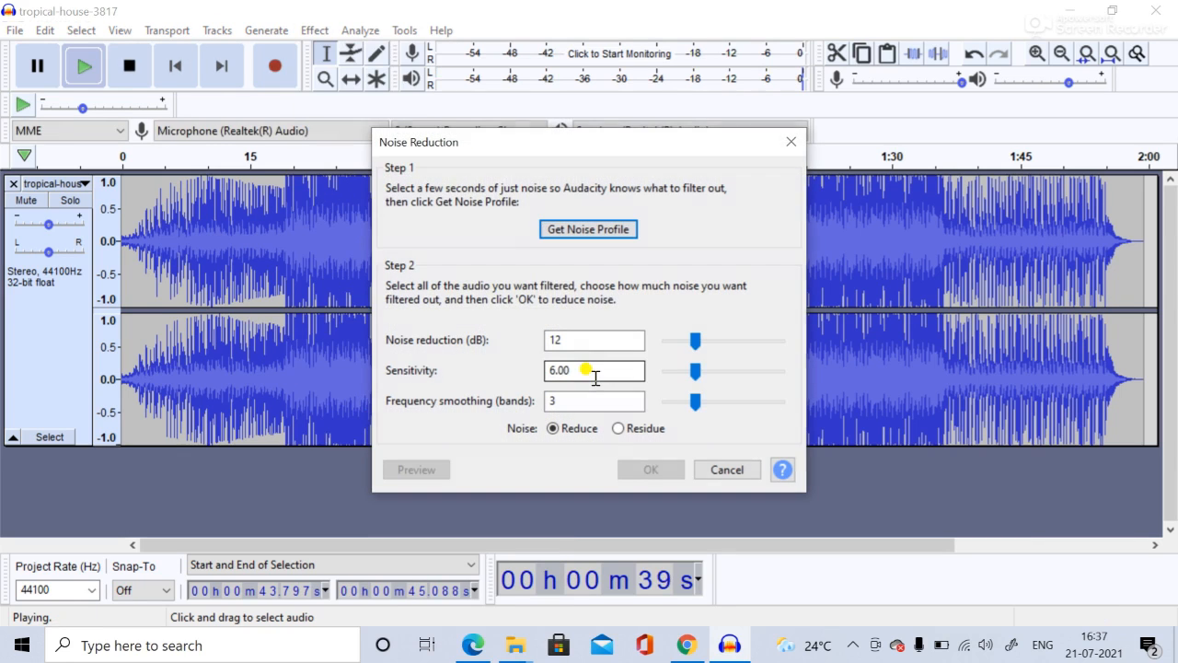
left_click(581, 231)
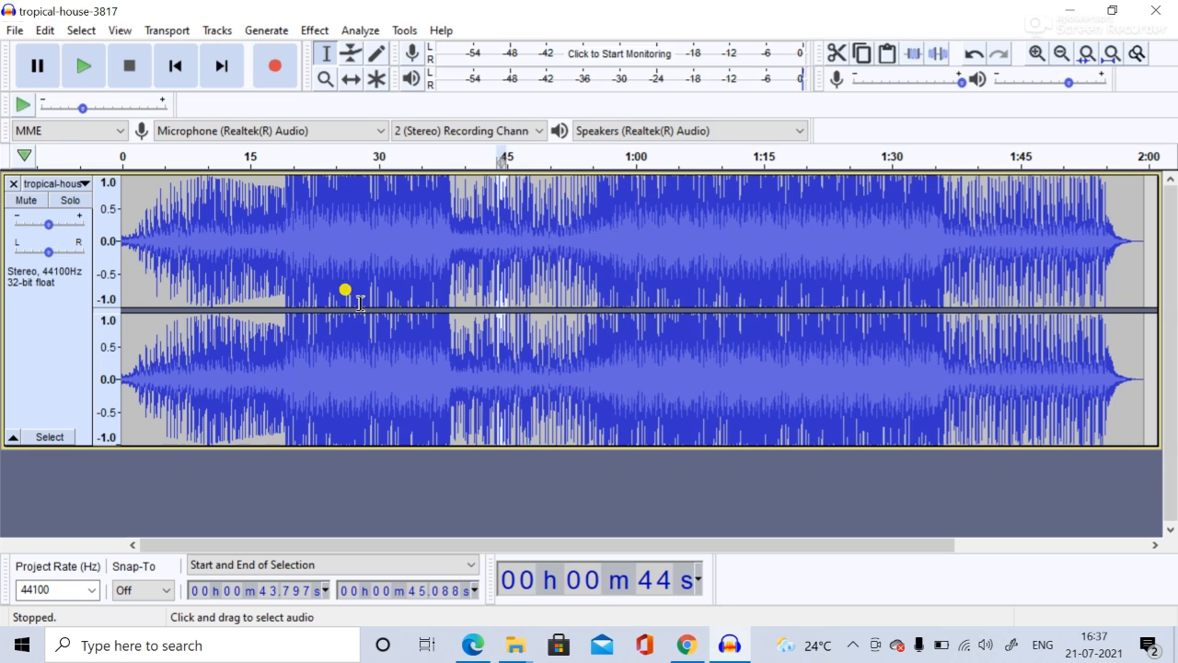
Step: Preview and apply Noise Reduction to the selected stretch with 12 dB reduction, sensitivity 6.00 and 3 frequency smoothing bands
left_click(257, 30)
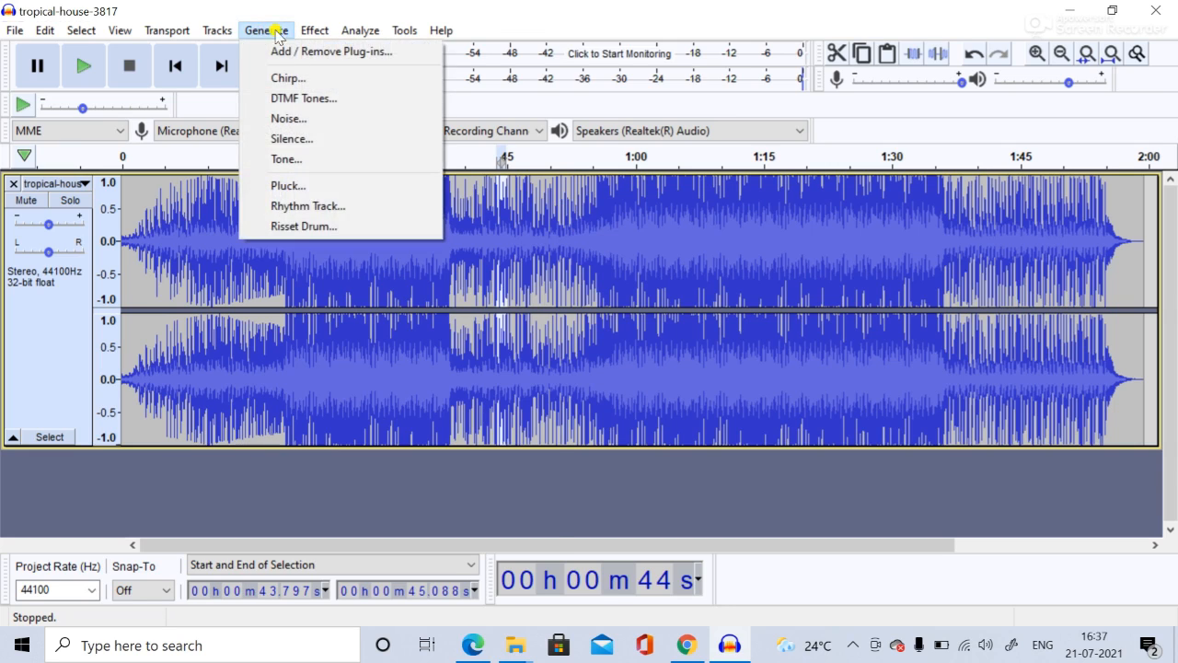
mouse_move(315, 31)
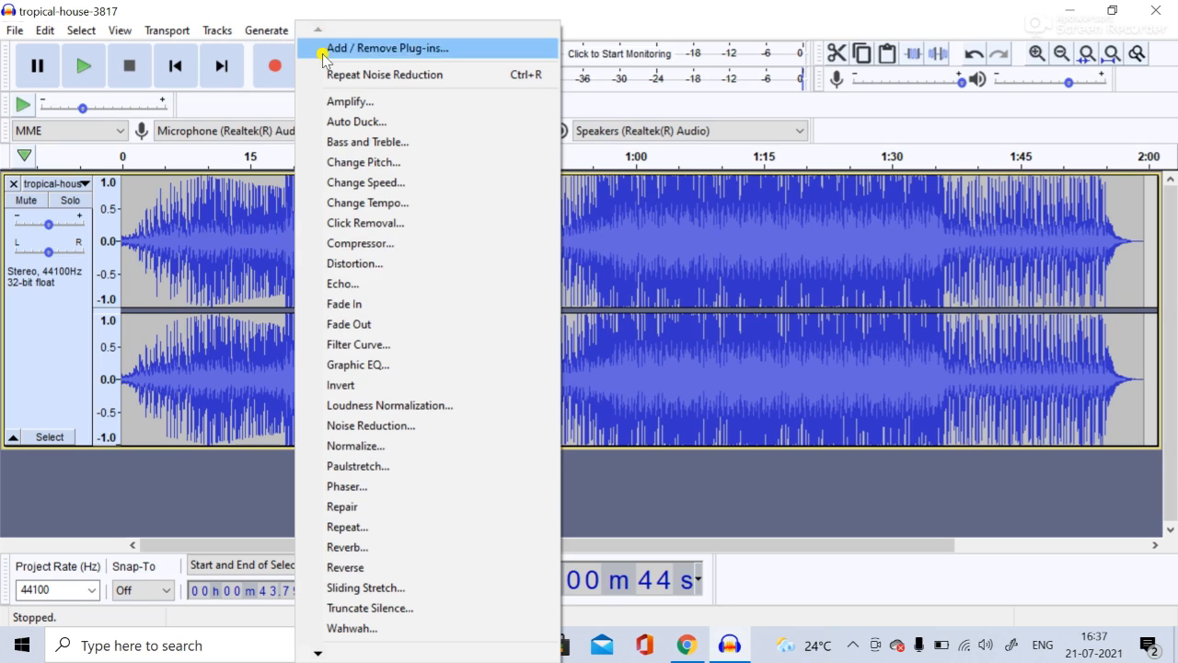
left_click(386, 426)
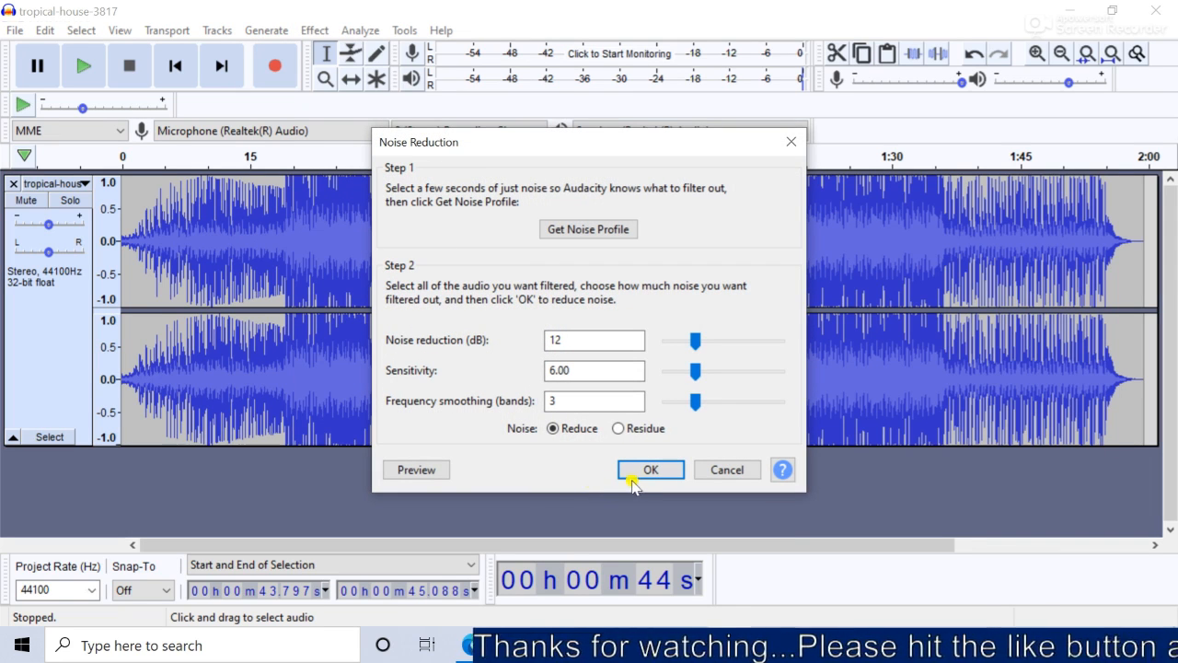
left_click(422, 470)
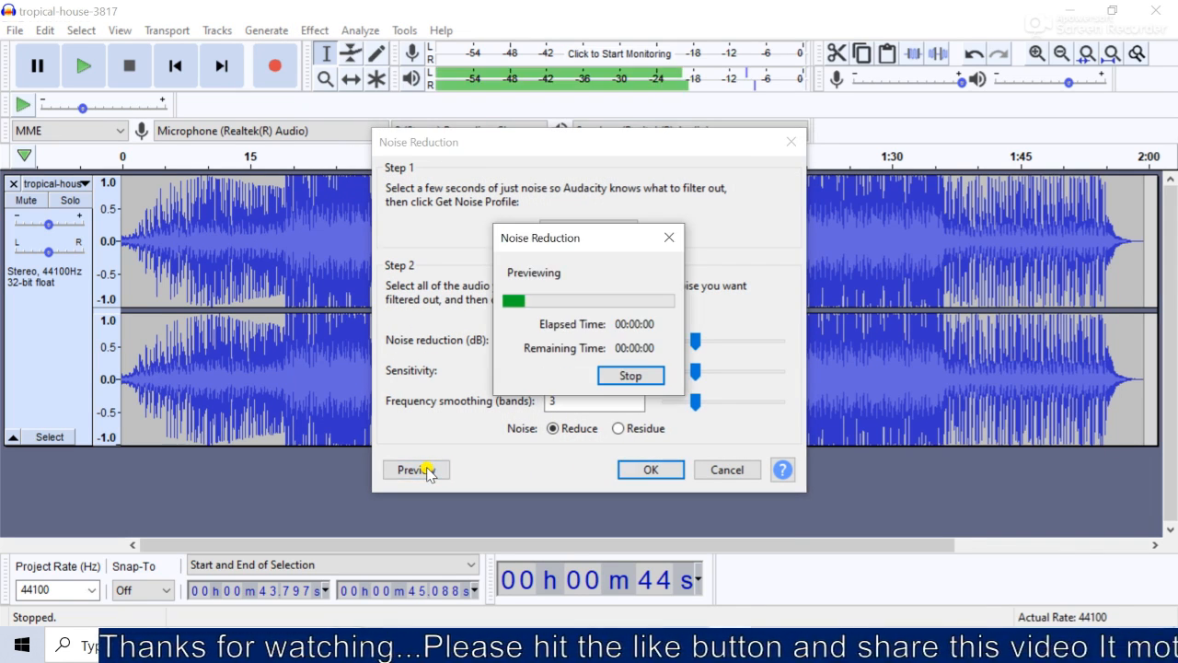
left_click(644, 470)
Step: Normalize the selected stretch to a peak amplitude of -1.0 dB with DC offset removal on
left_click(267, 30)
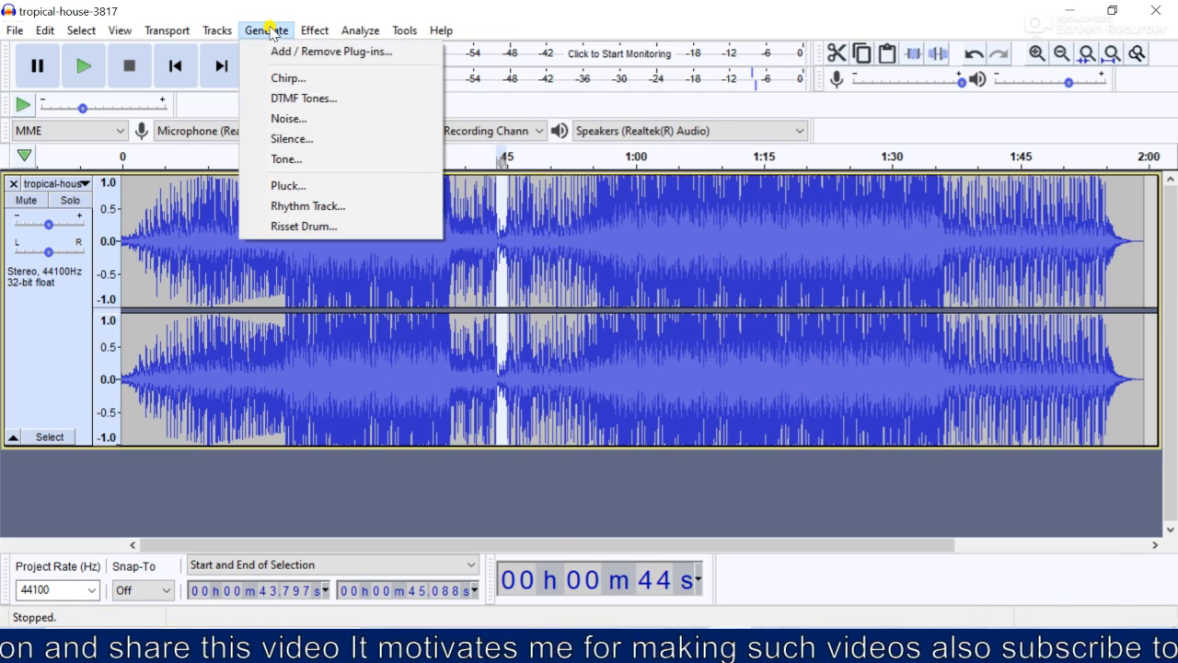
mouse_move(315, 31)
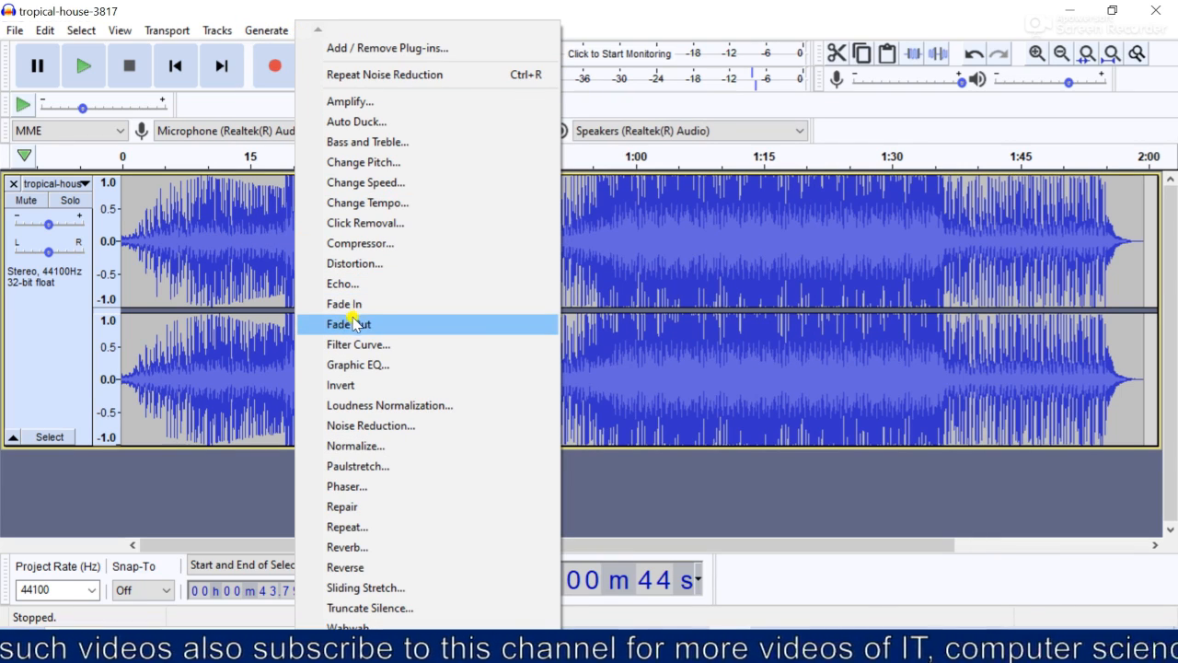
left_click(371, 447)
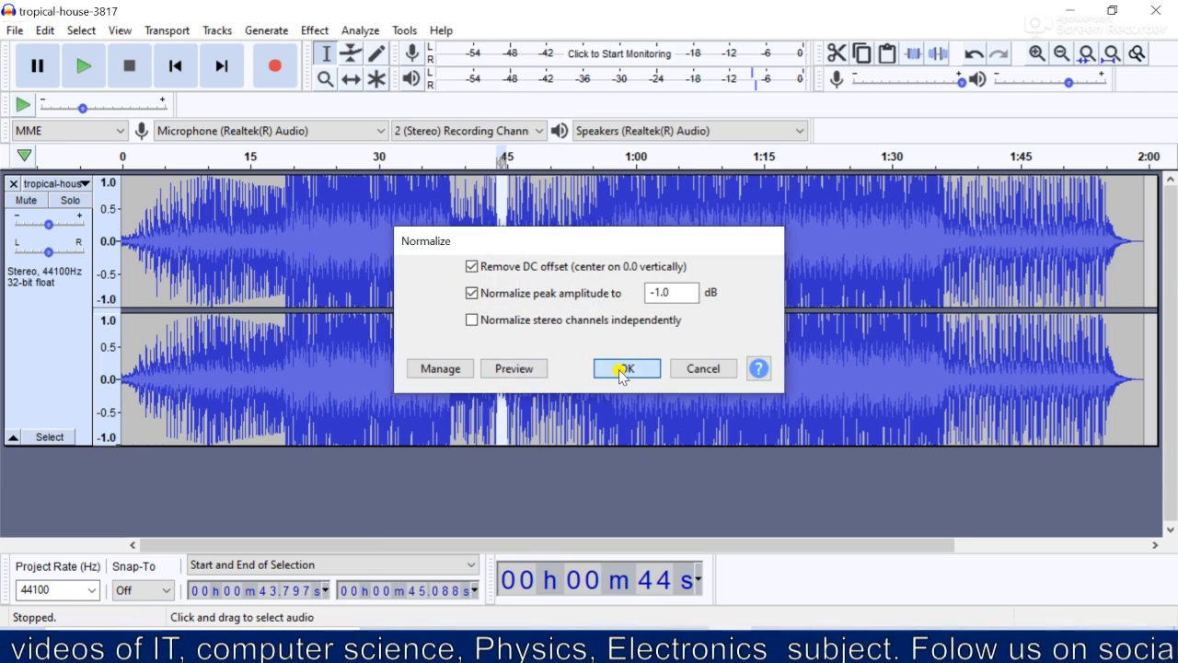
left_click(622, 369)
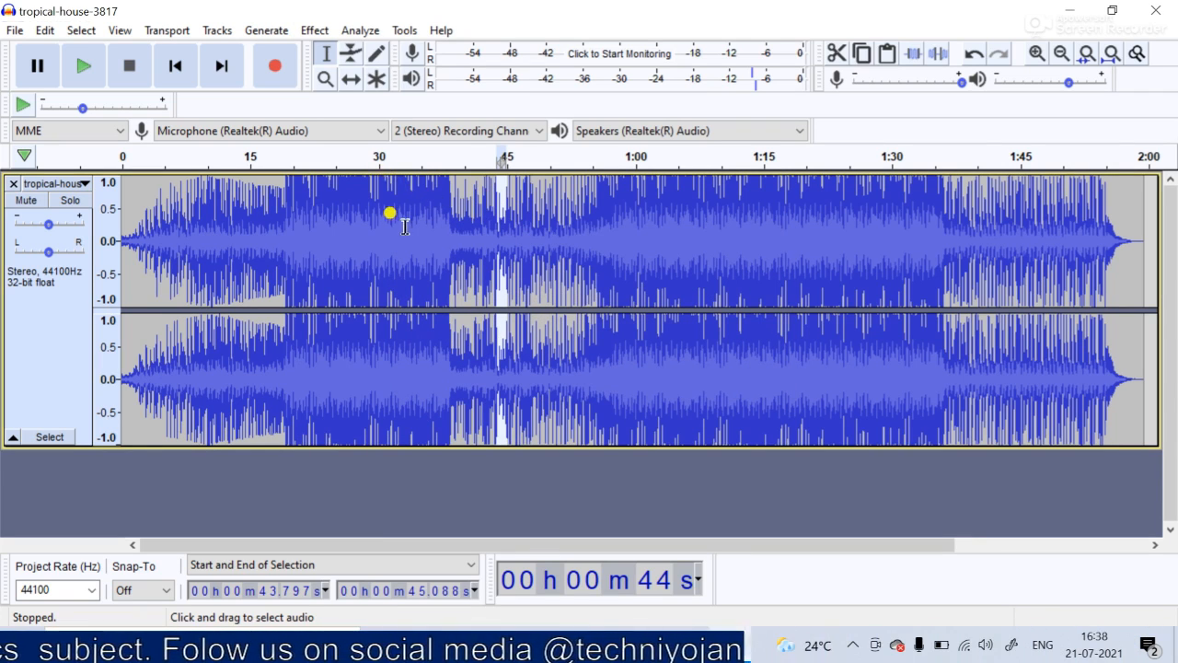
Step: Select the whole track and apply Noise Reduction with 12 dB reduction, sensitivity 6.00 and 3 frequency smoothing bands
key("ctrl+a")
left_click(257, 35)
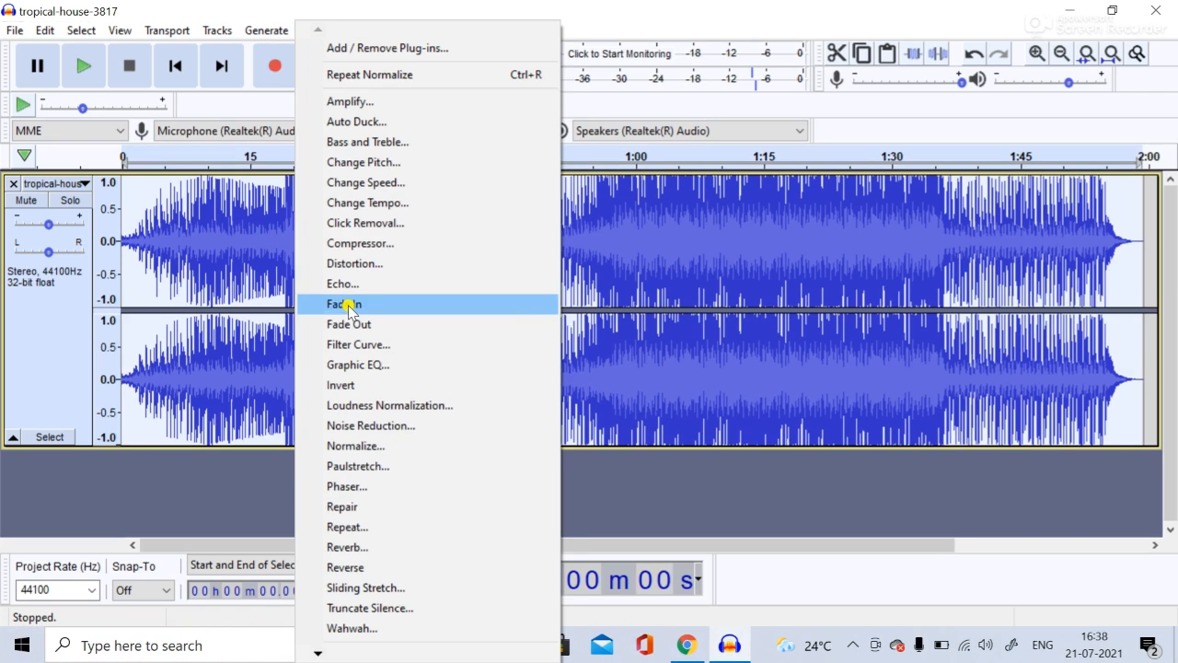
left_click(373, 426)
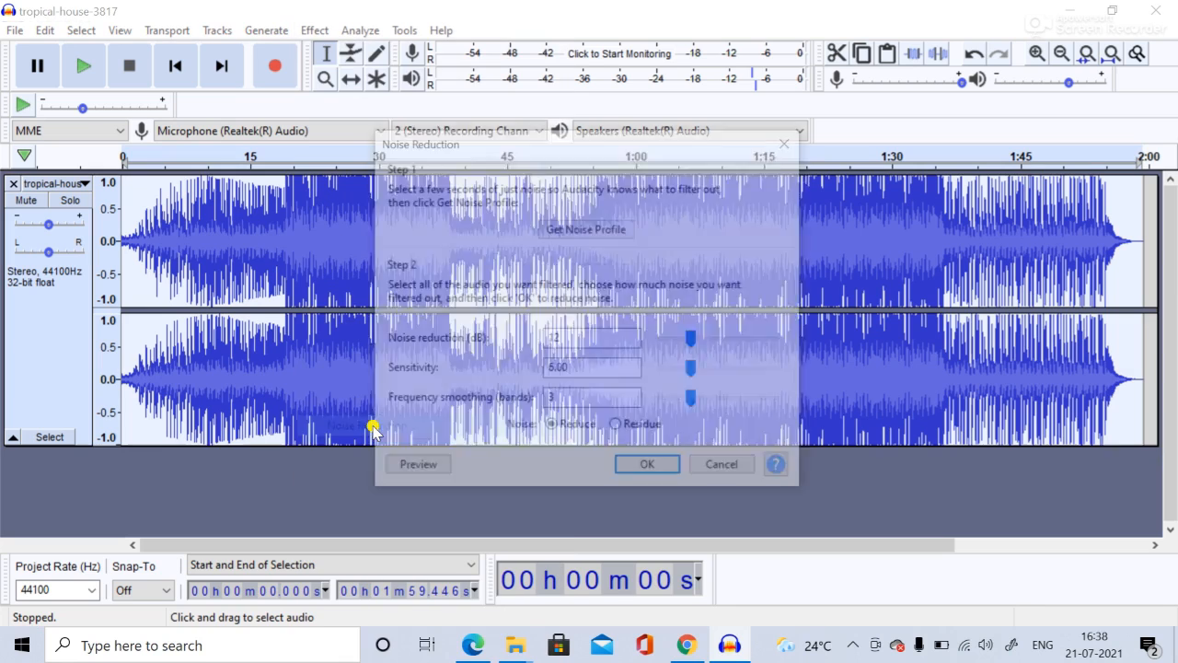
left_click(640, 476)
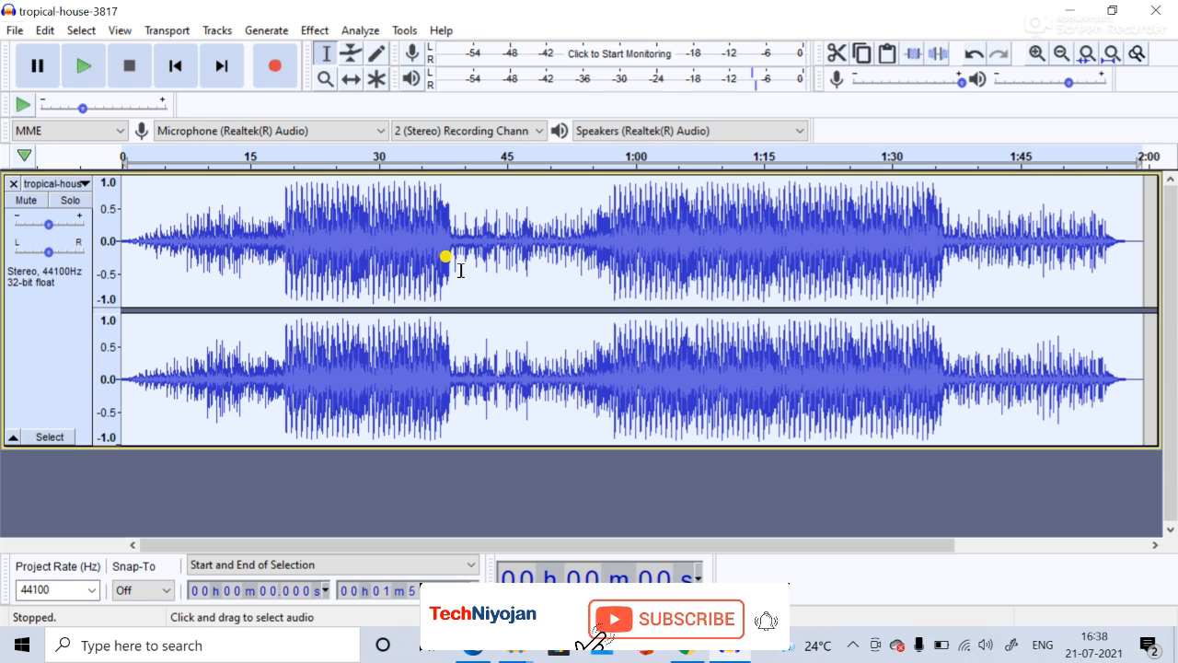
Step: Normalize the whole track to a peak amplitude of -1.0 dB with DC offset removal on
left_click(271, 30)
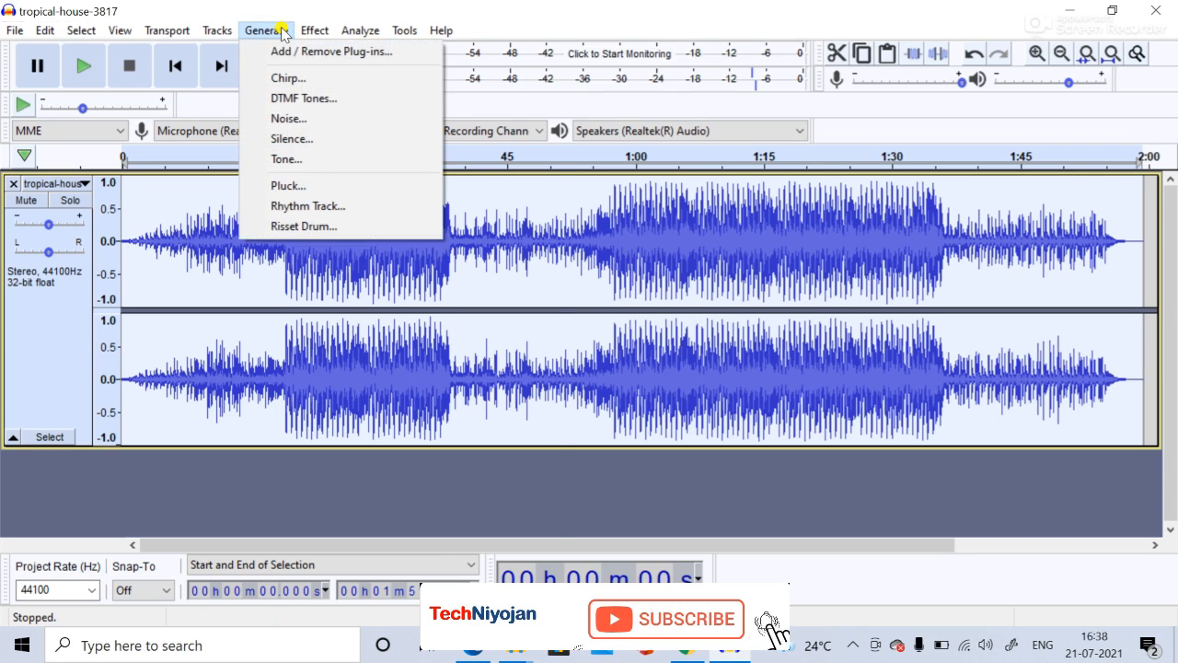
left_click(314, 32)
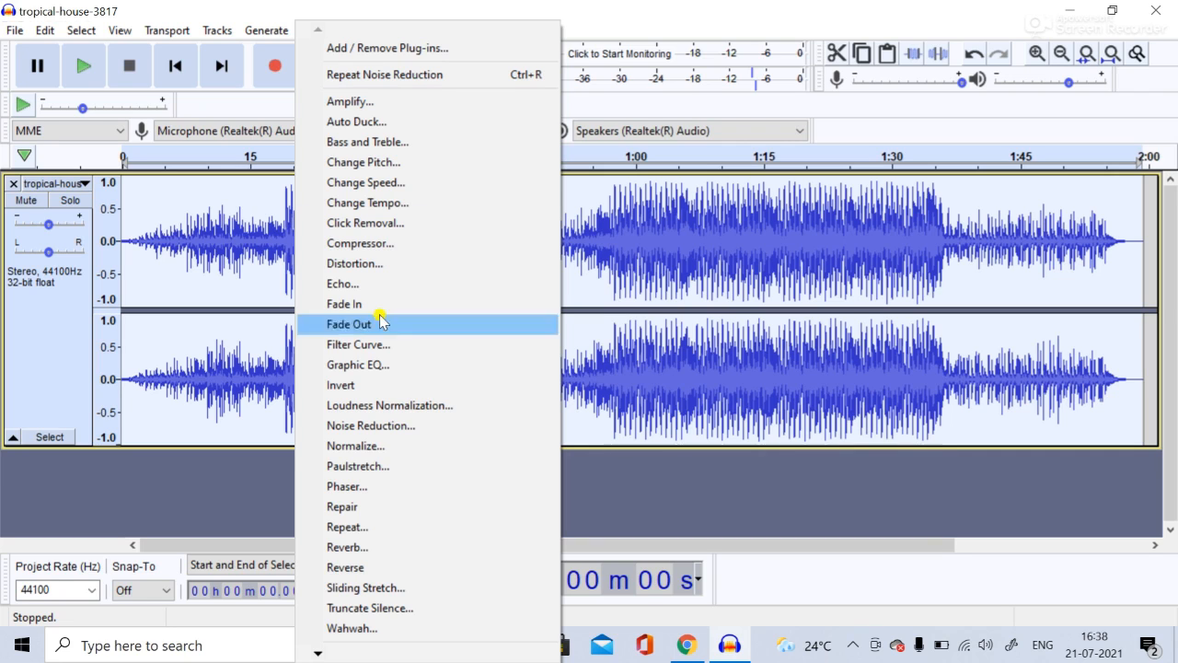
left_click(358, 446)
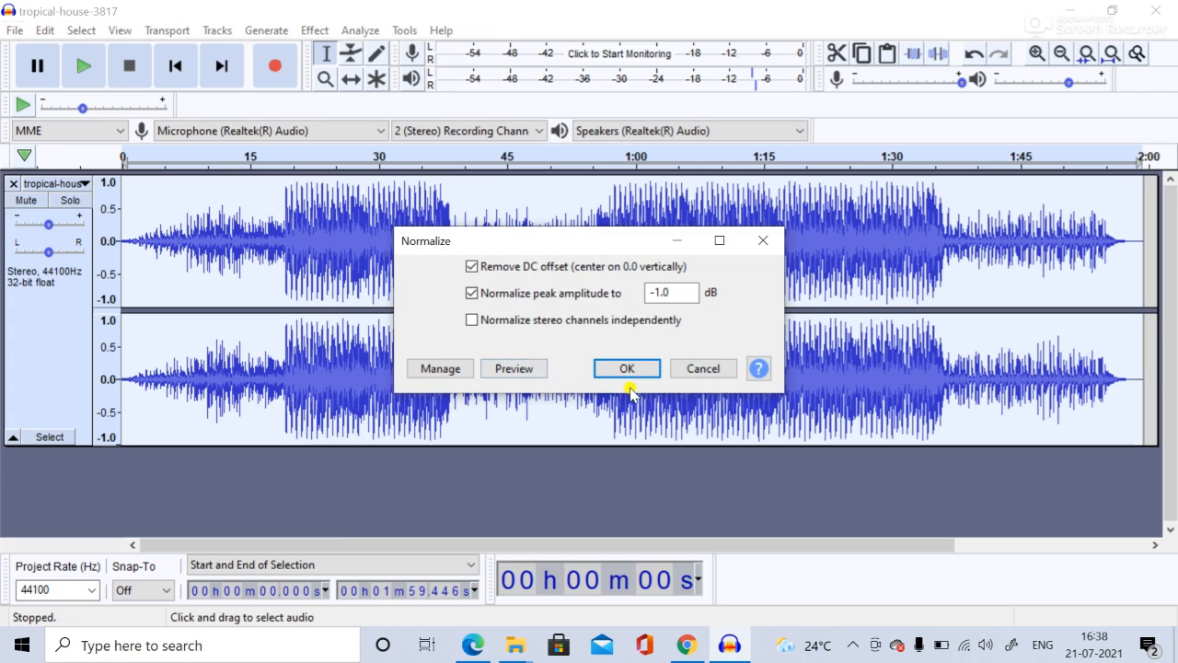
left_click(626, 369)
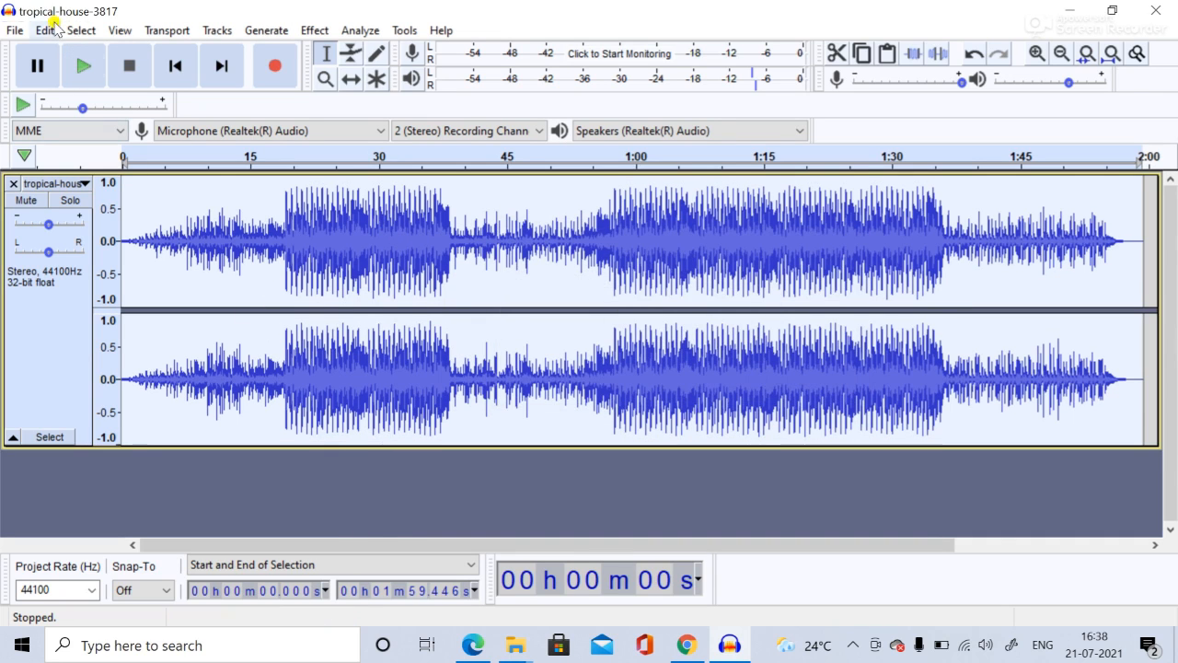
Step: Play the processed track, jump ahead to about 22 s, replay it from the start and pause it
left_click(80, 67)
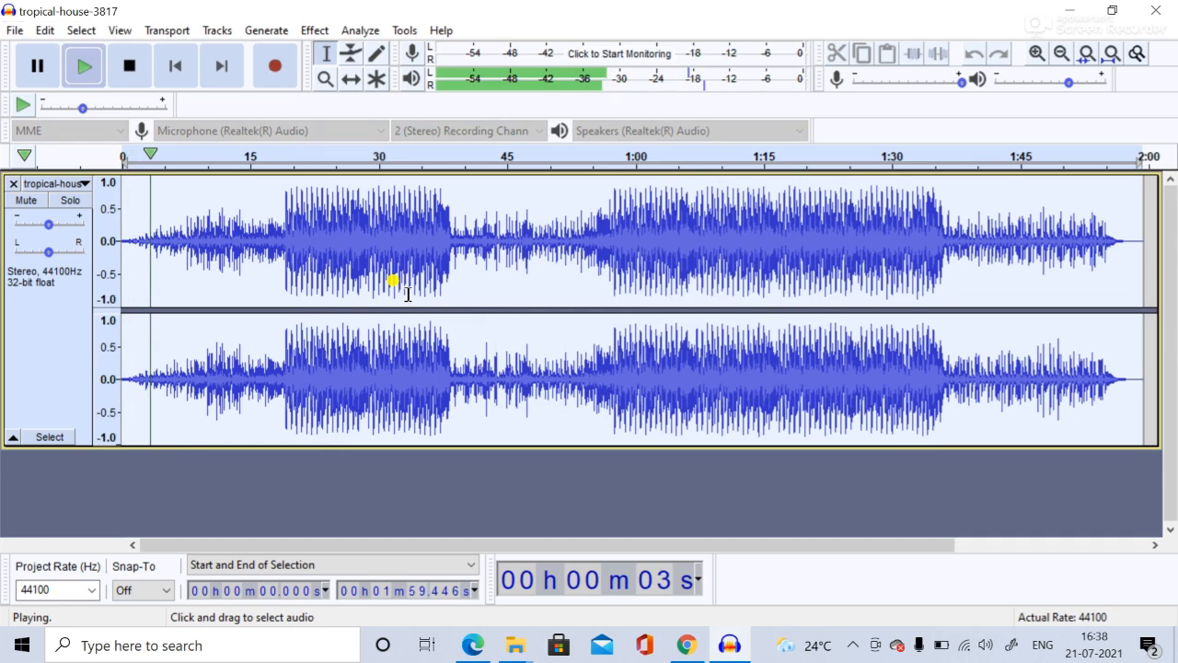
left_click(306, 168)
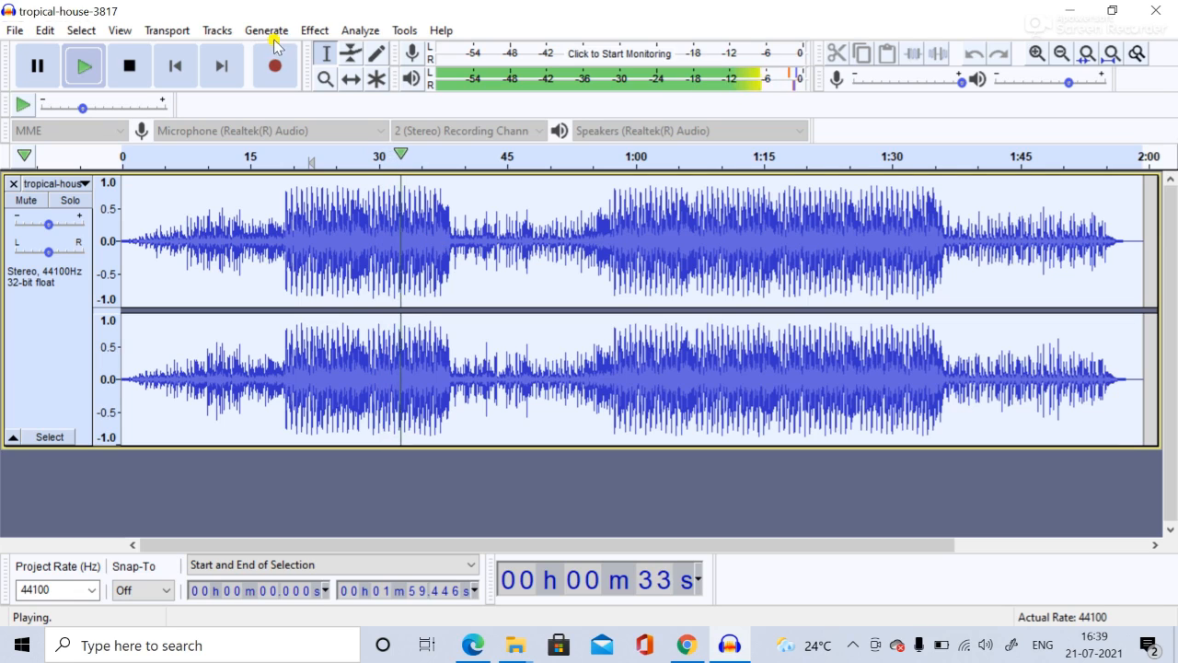
left_click(89, 64)
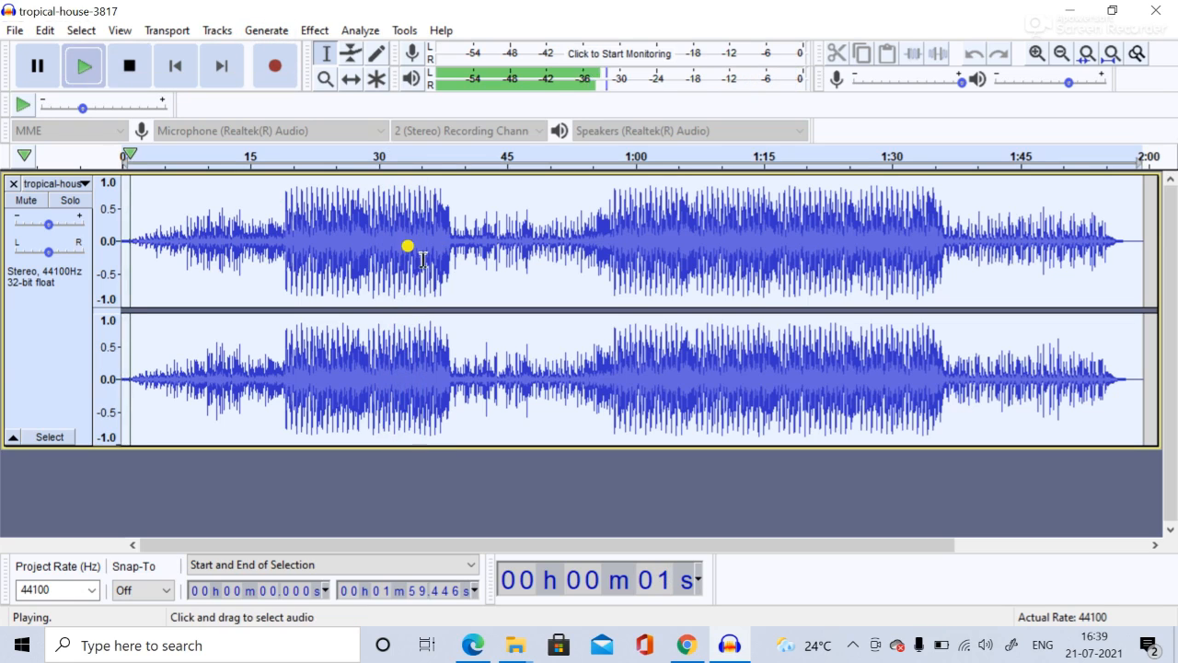
left_click(41, 66)
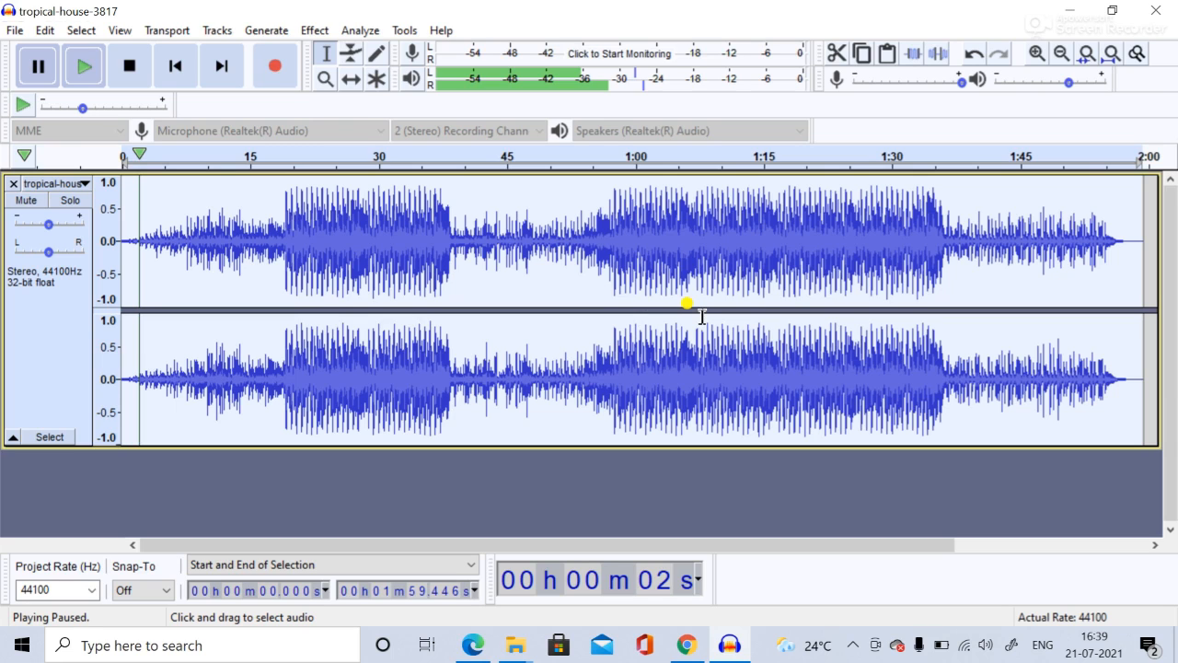
key("alt+Tab")
key("alt+Tab")
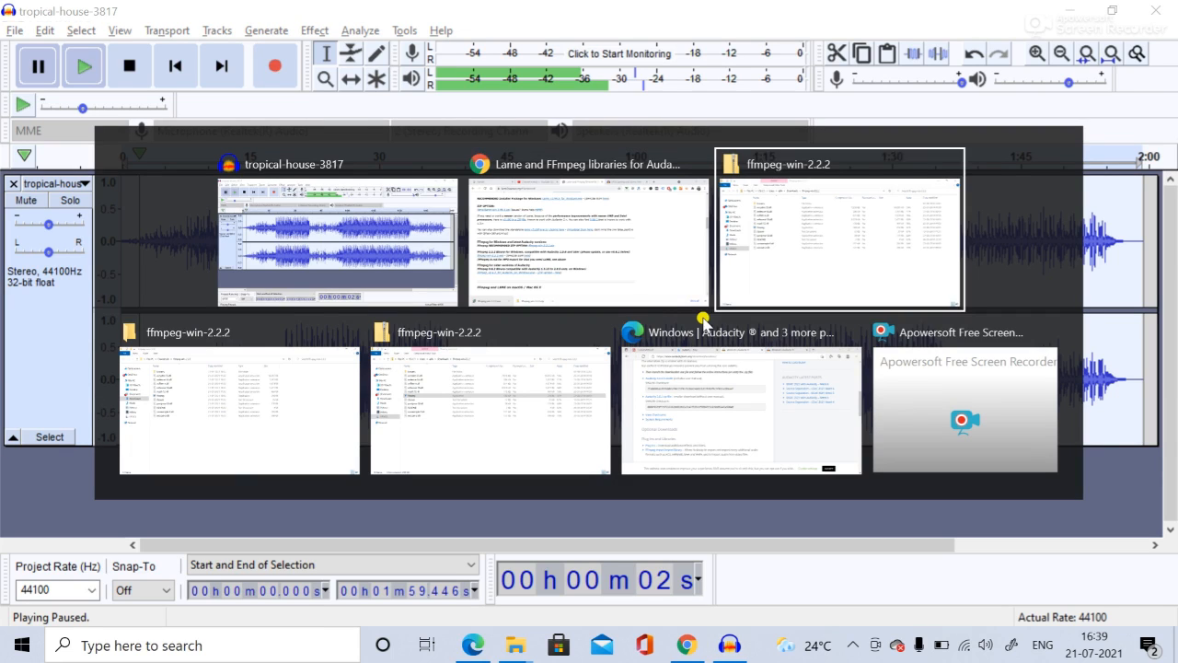
key("alt+Tab")
key("alt+Tab")
key("alt+Tab")
key("alt+Tab")
key("alt+Tab")
key("alt+Tab")
key("alt+Tab")
key("alt+Tab")
key("alt+Tab")
key("alt+Tab")
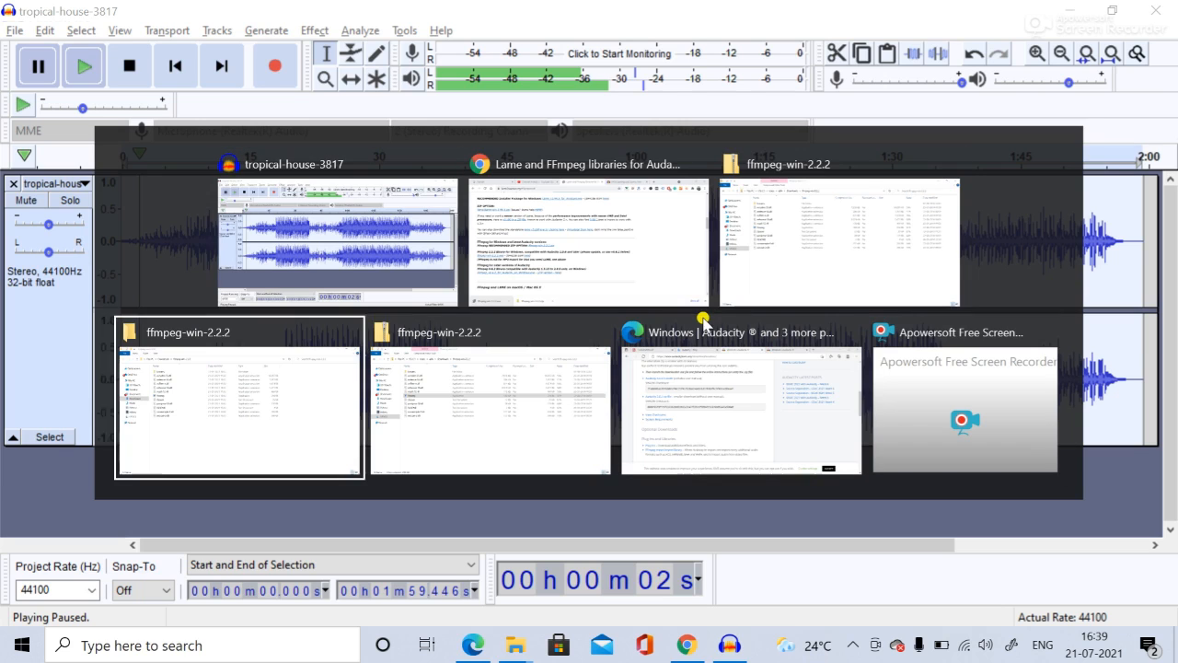
key("alt+Tab")
key("alt+Tab")
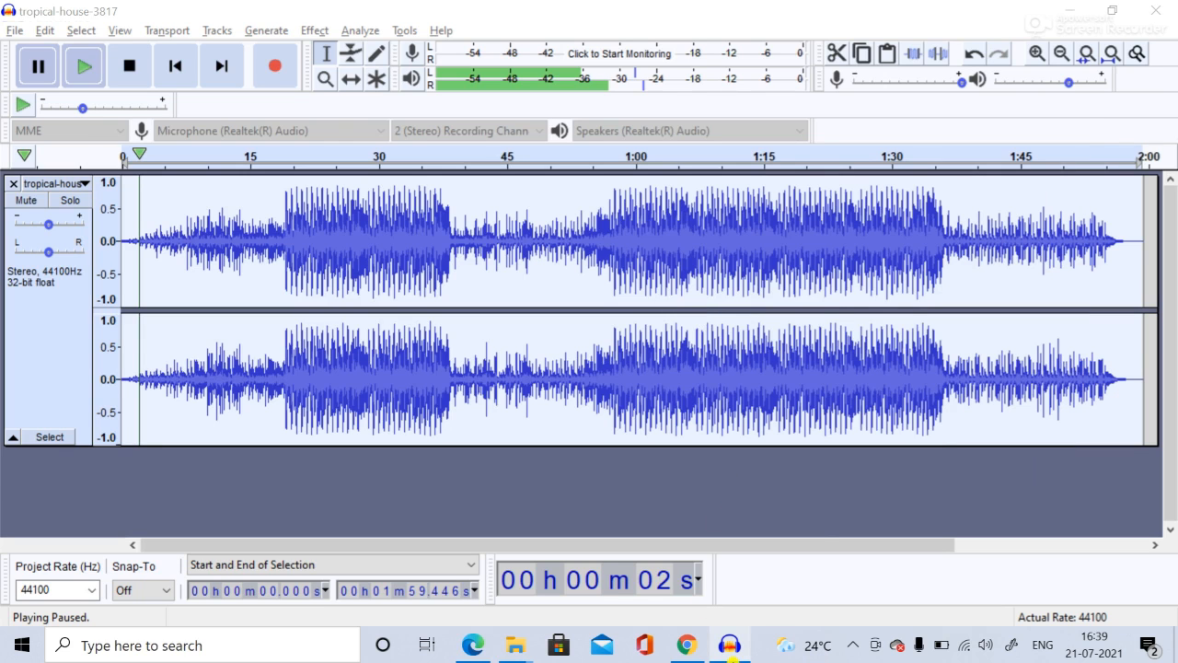
mouse_move(734, 657)
left_click(855, 645)
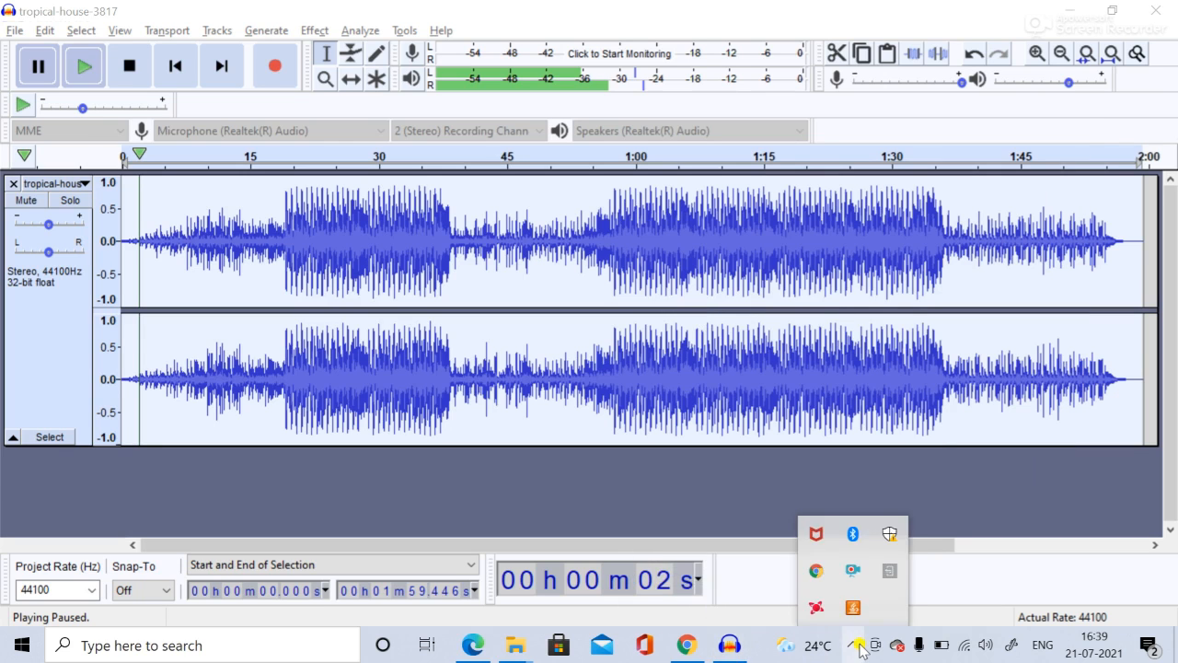
right_click(853, 570)
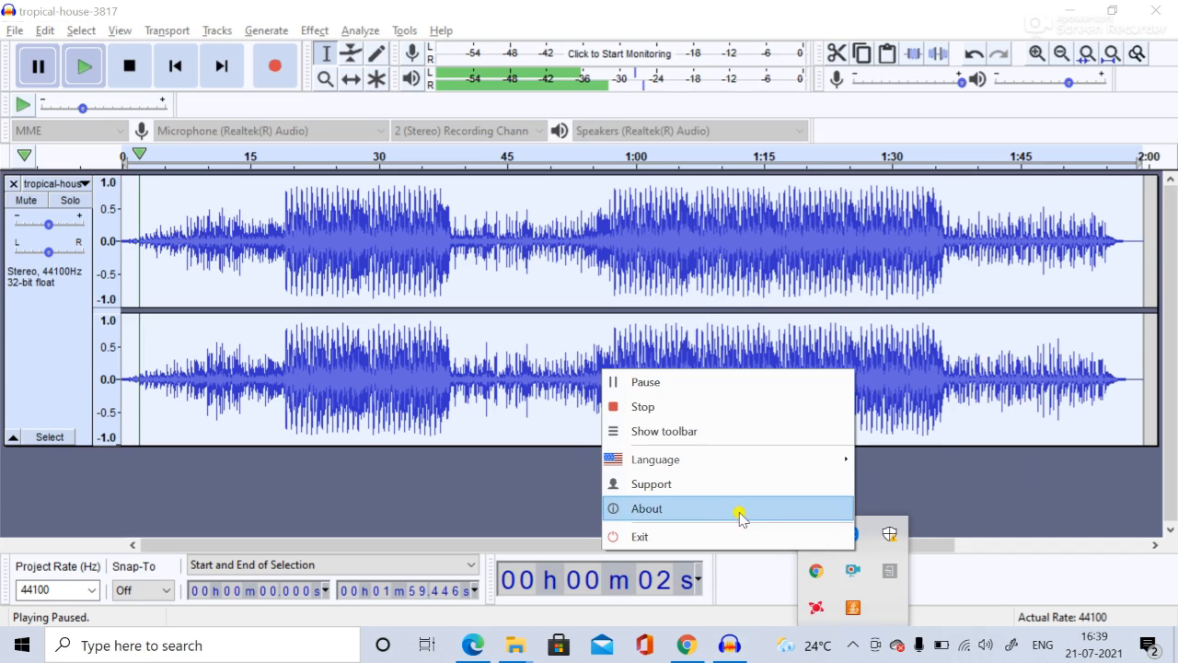